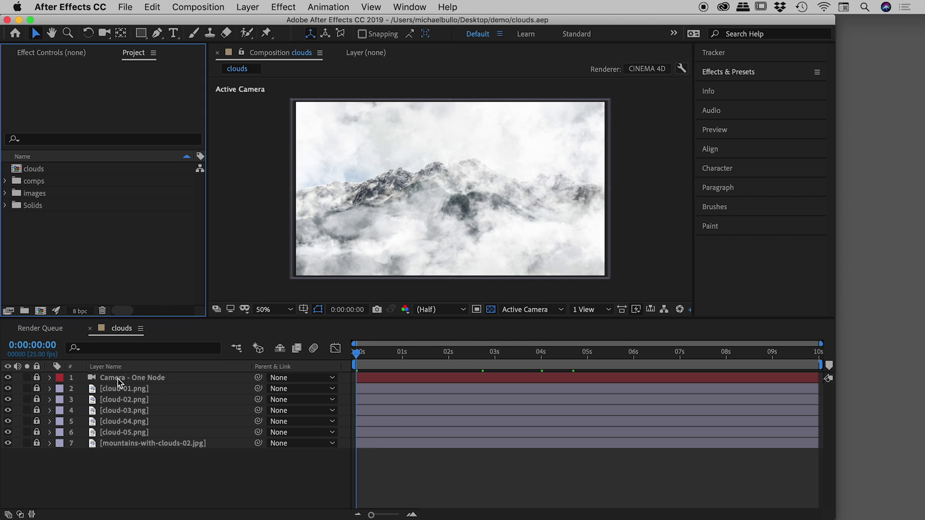
Step: Toggle layer visibility to inspect cloud-05.png and the mountains image alone, then restore the cloud layers
left_click_drag(7, 389, 8, 439)
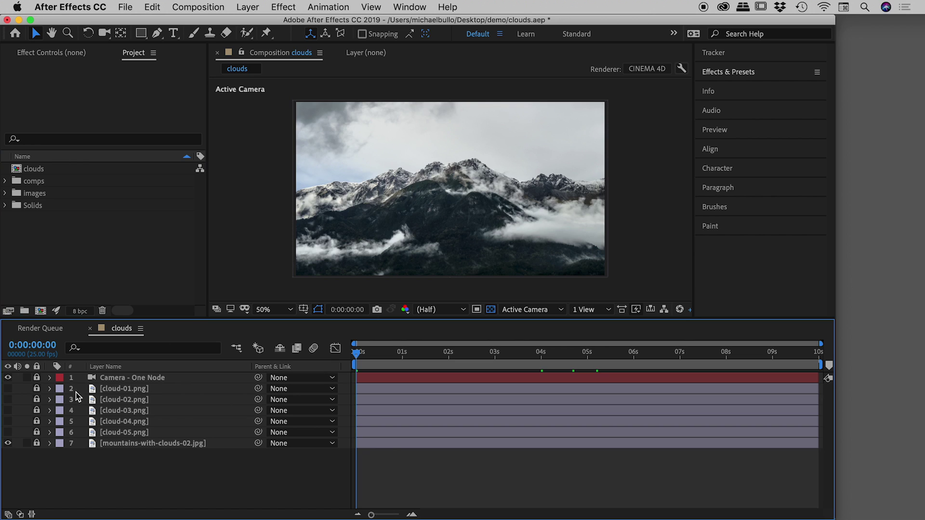
left_click(9, 443)
left_click(8, 432)
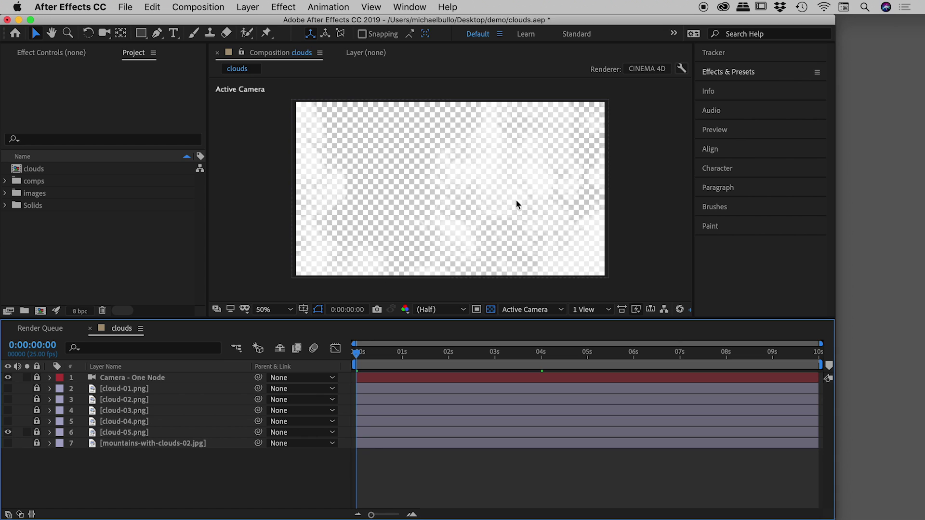
left_click(8, 432)
left_click(9, 443)
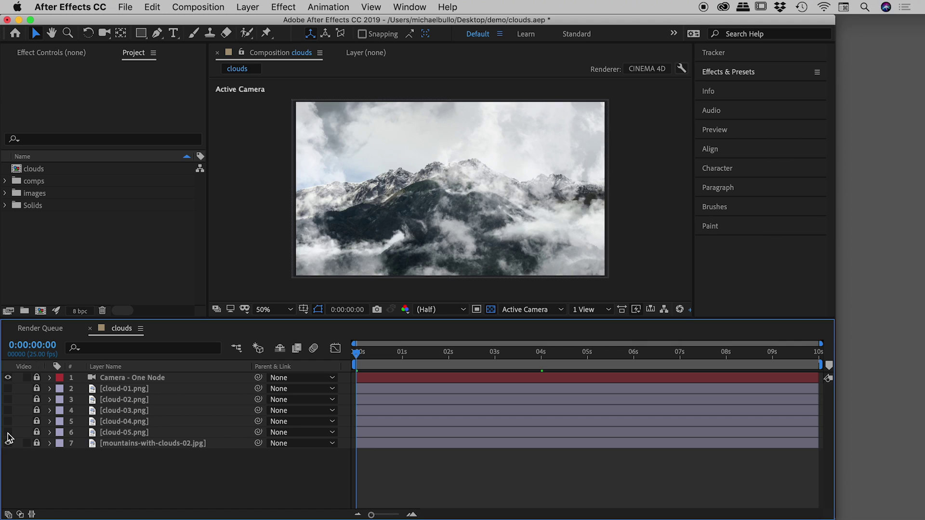
left_click_drag(7, 435, 8, 391)
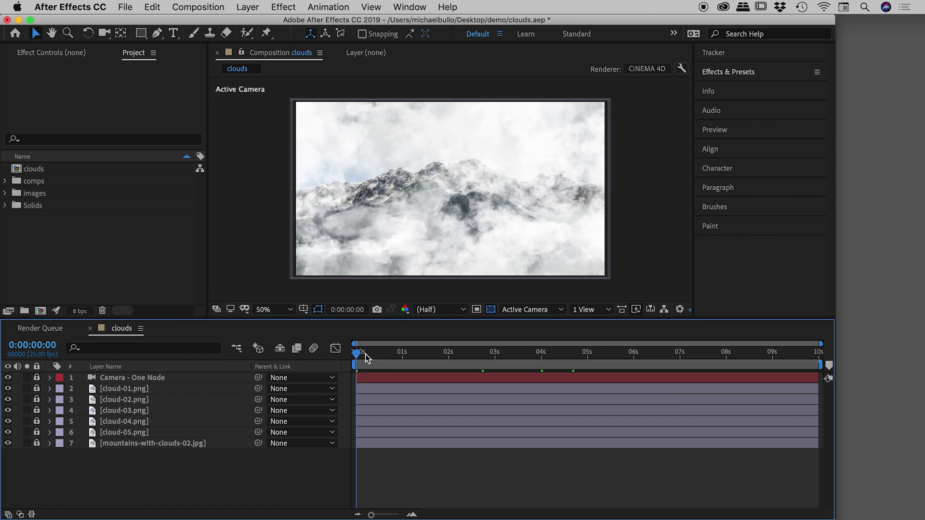
Step: Scrub through the comp, then jump the current time to 0:00:04:00 by entering 400
left_click_drag(365, 353, 586, 351)
left_click(348, 310)
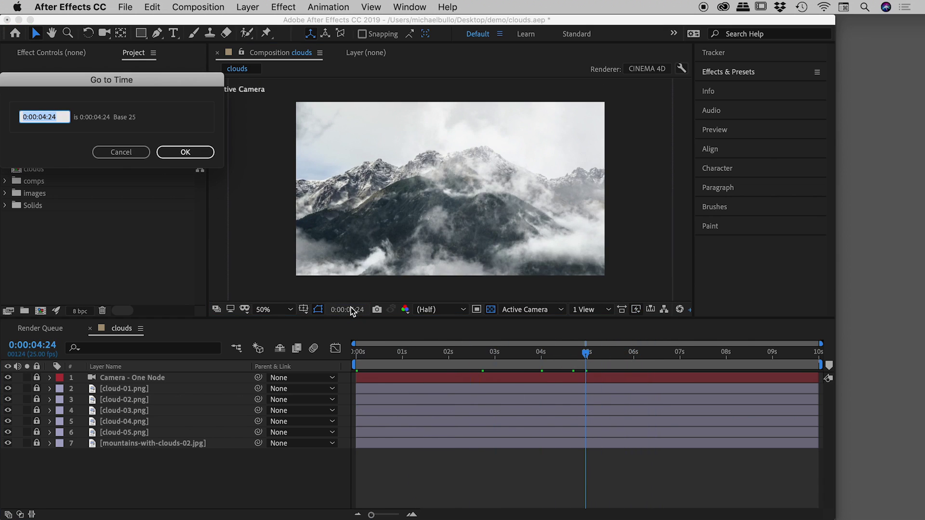
type("400")
key("Return")
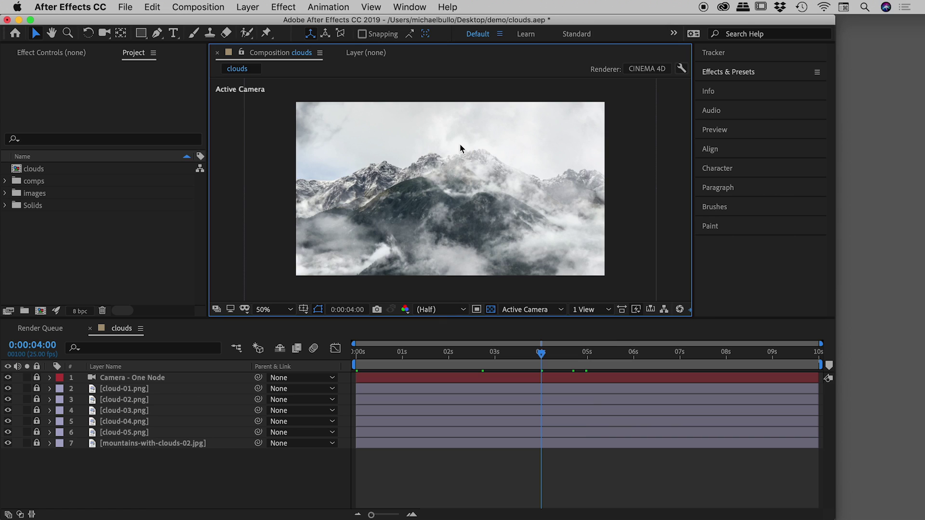
Step: Make the composition viewer active so the Composition menu's Save Frame As is available
left_click(203, 5)
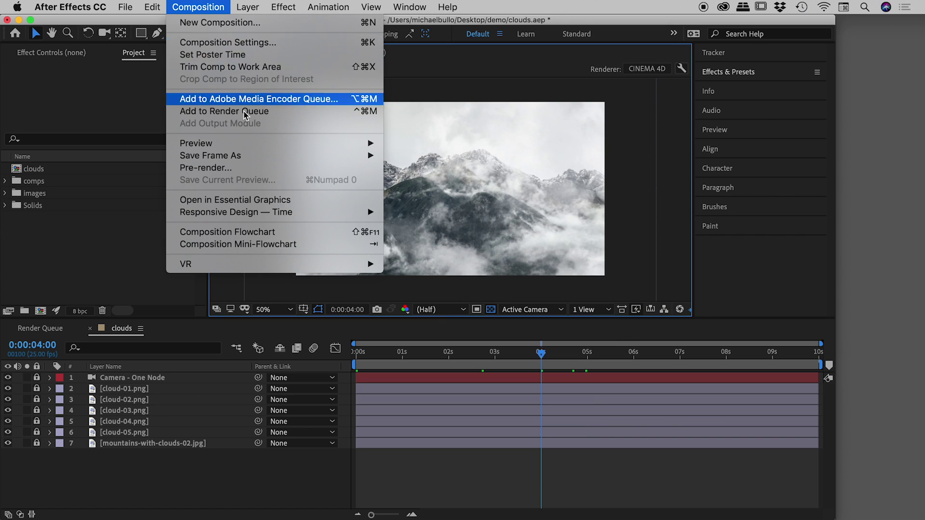
mouse_move(250, 157)
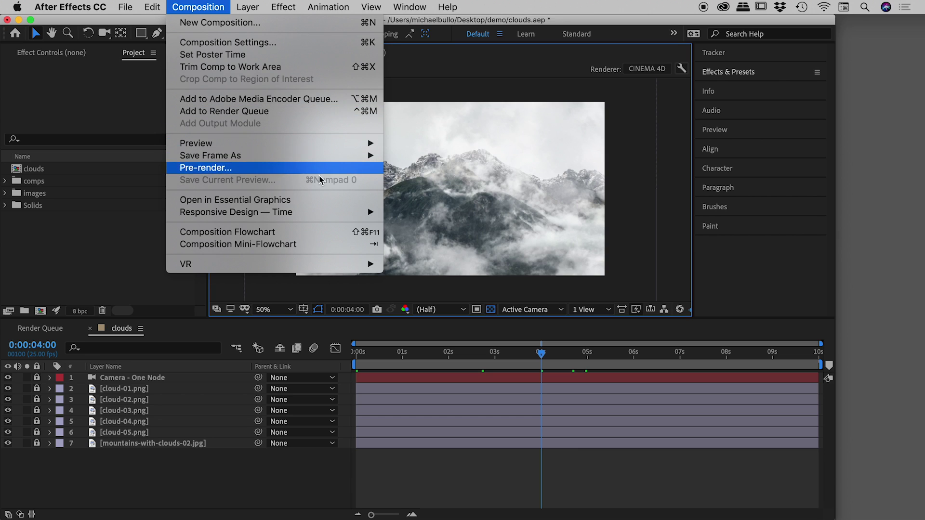
left_click(182, 234)
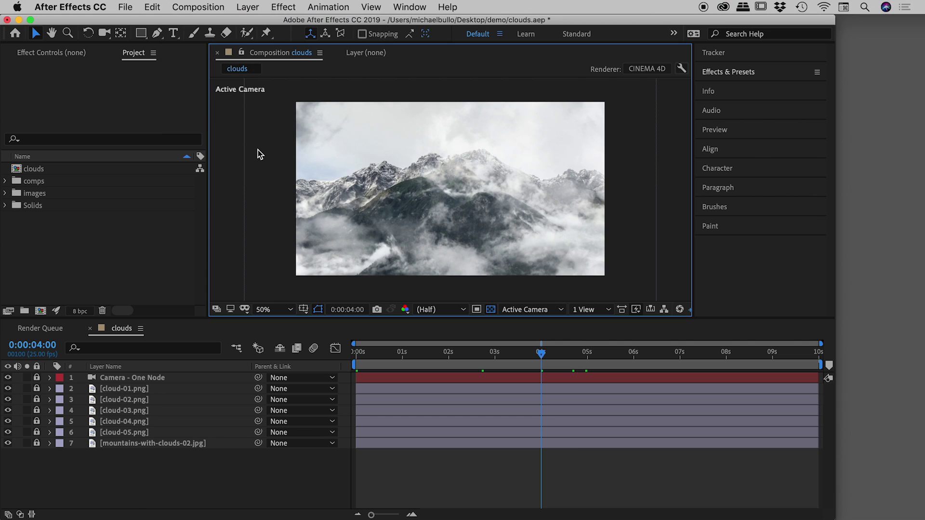
left_click(150, 481)
left_click(101, 253)
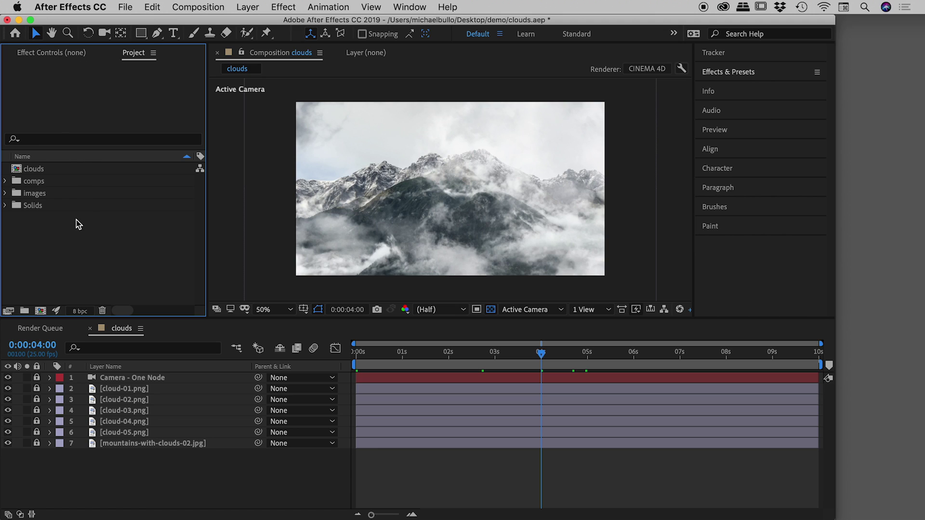
left_click(215, 7)
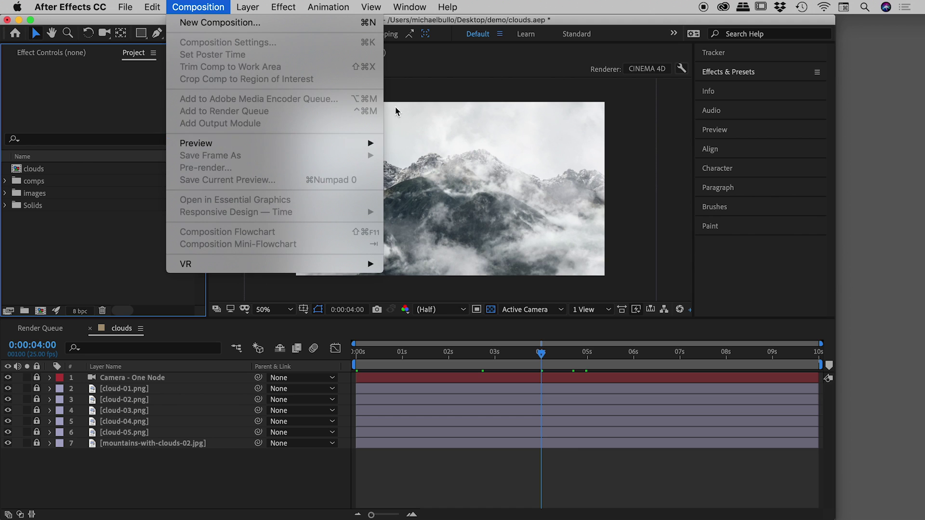
left_click(411, 97)
left_click(258, 151)
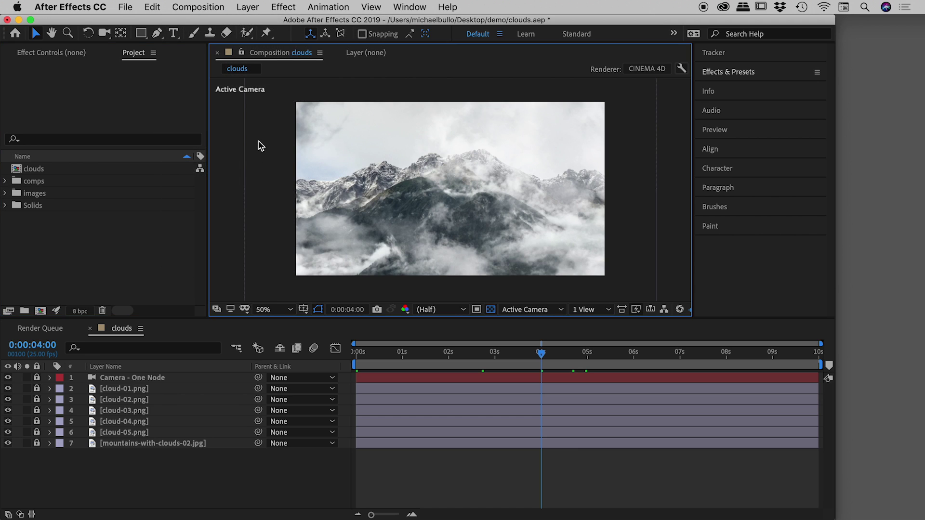
left_click(210, 7)
mouse_move(225, 158)
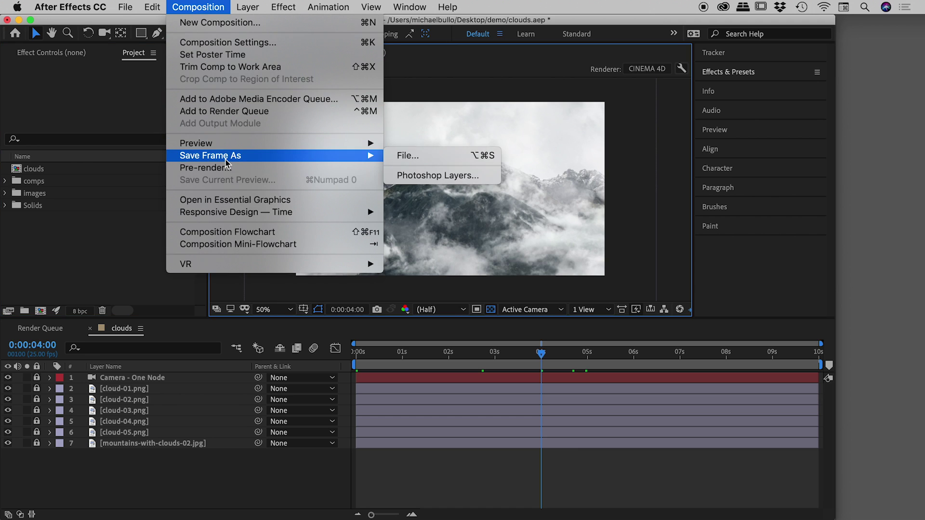
Step: Queue the current frame via Save Frame As > File and set its output format to JPEG Sequence
left_click(447, 155)
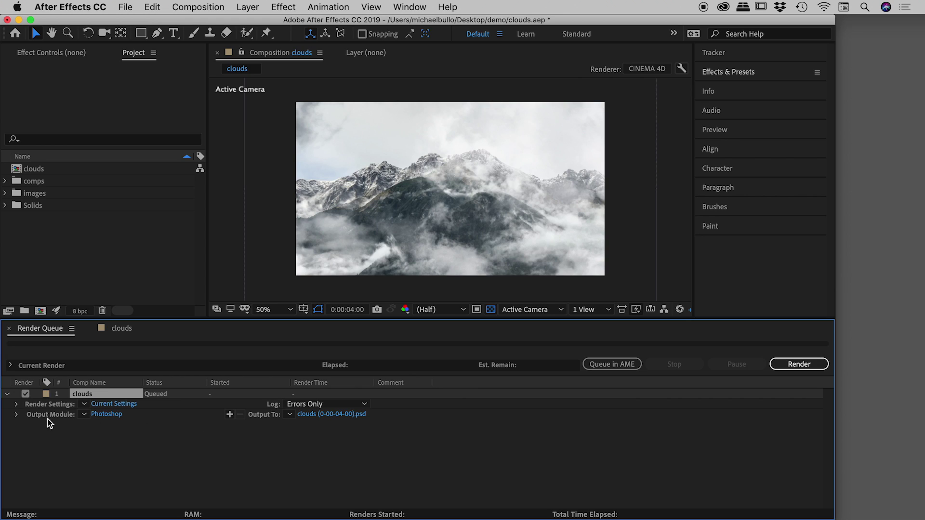
left_click(106, 415)
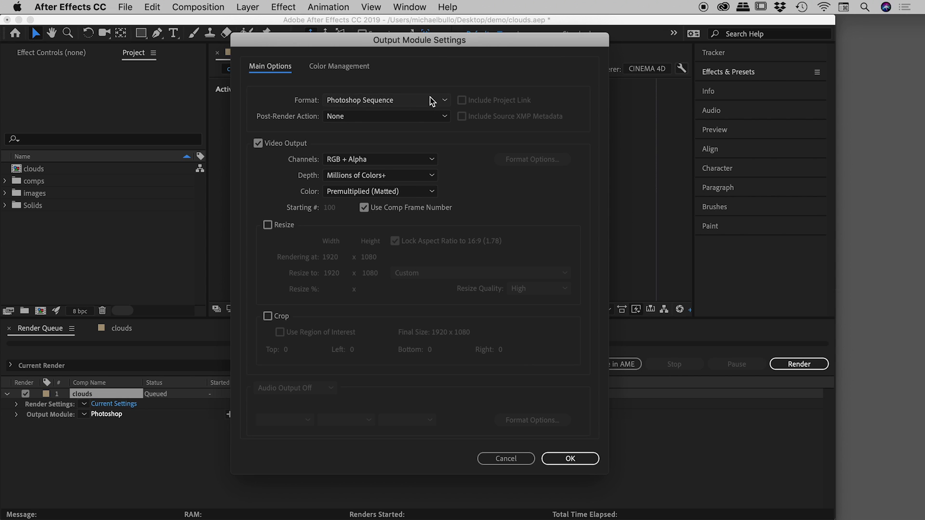
left_click(445, 101)
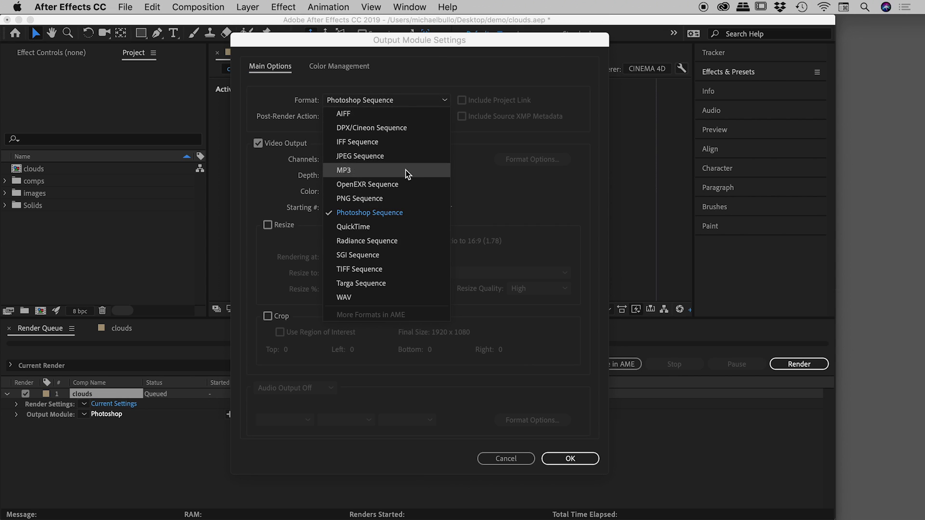
left_click(381, 158)
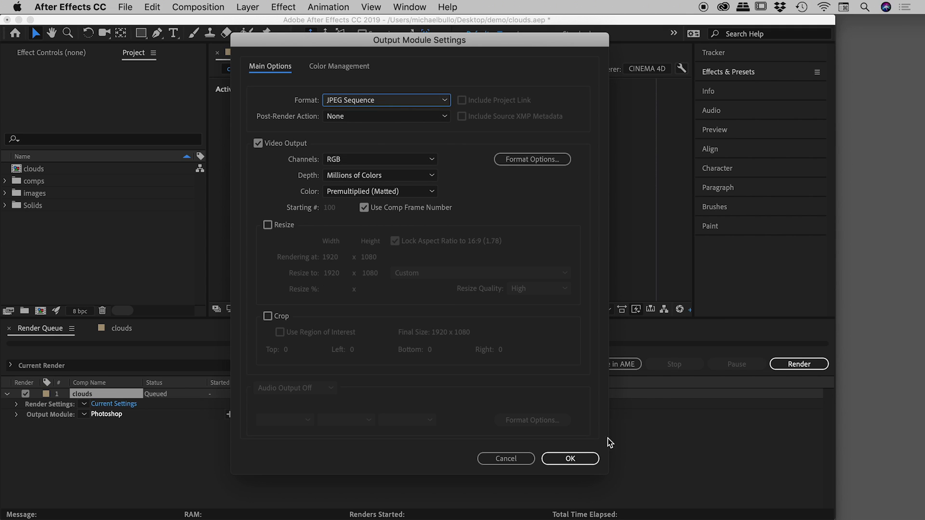
left_click(580, 460)
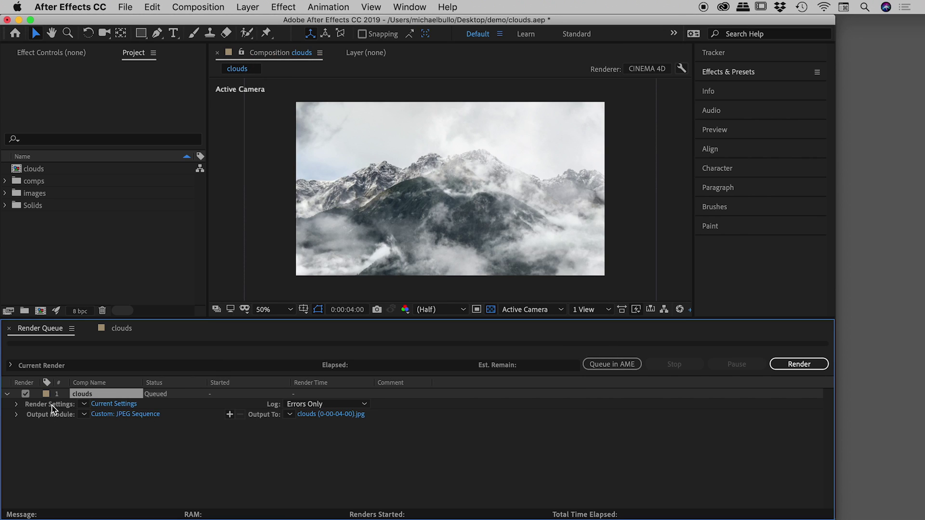
left_click(113, 404)
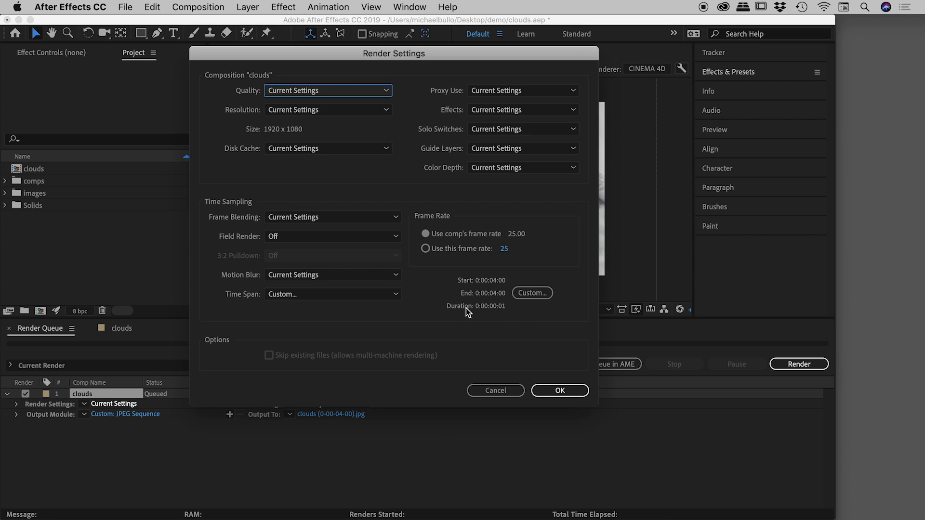
left_click(531, 294)
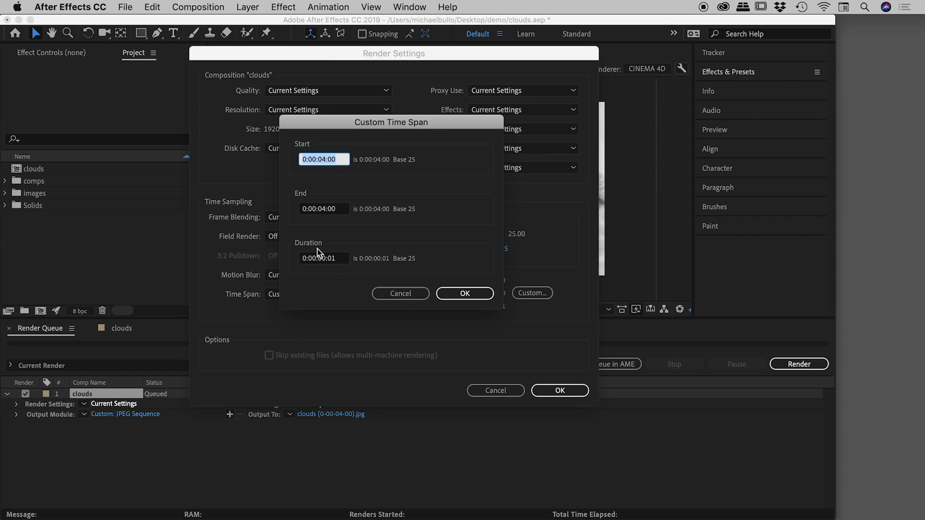
left_click(399, 293)
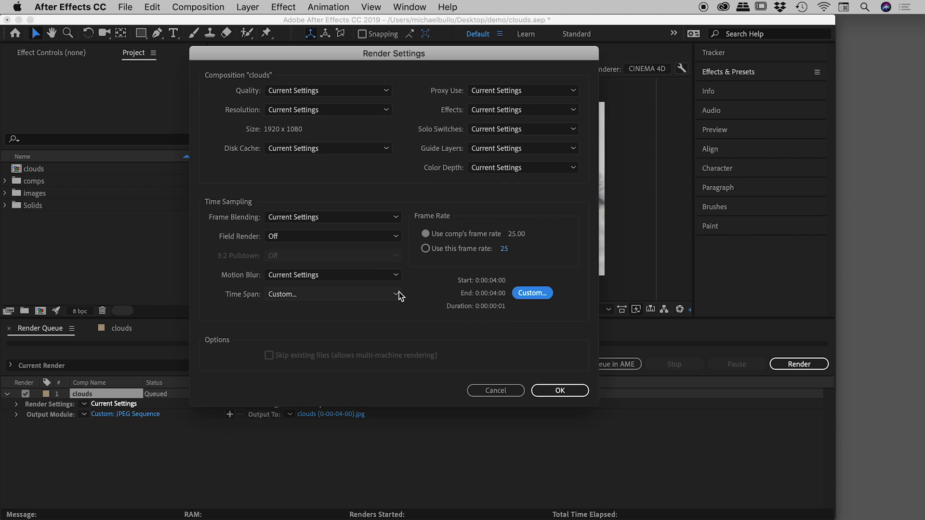
left_click(499, 390)
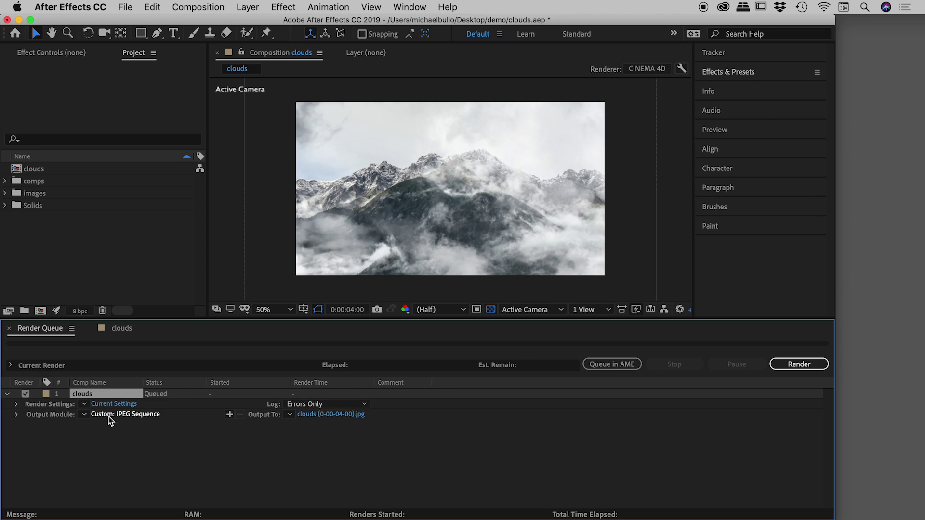
Step: Keep the clouds output as JPEG Sequence and raise its JPEG quality to 10 (Maximum)
left_click(142, 417)
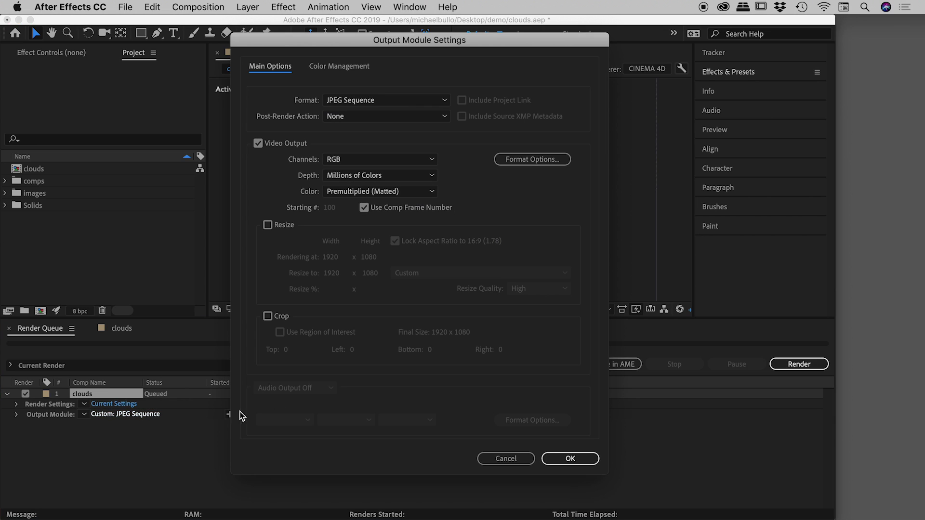
left_click(435, 100)
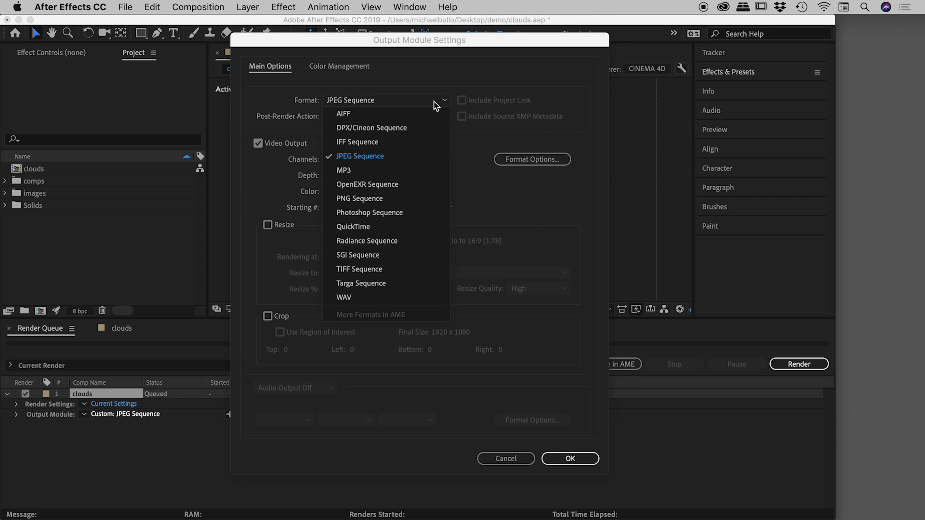
left_click(435, 103)
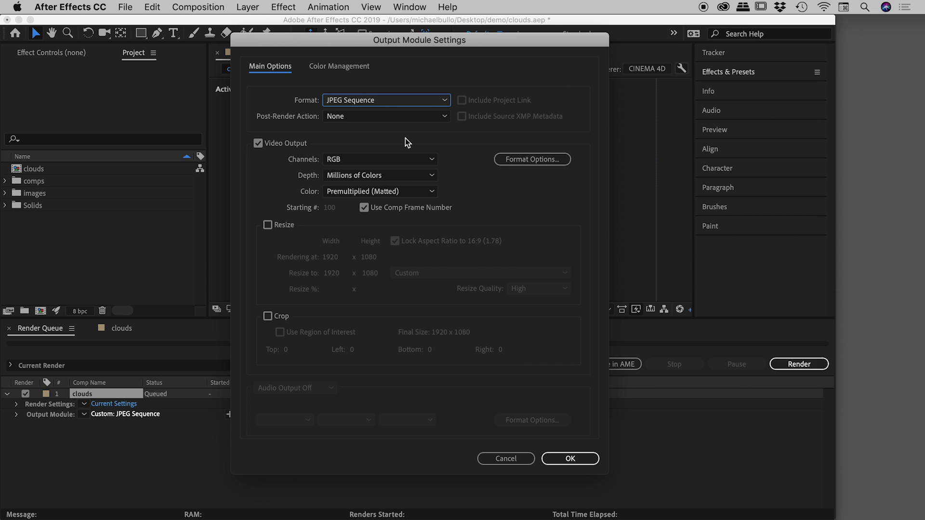
left_click(550, 163)
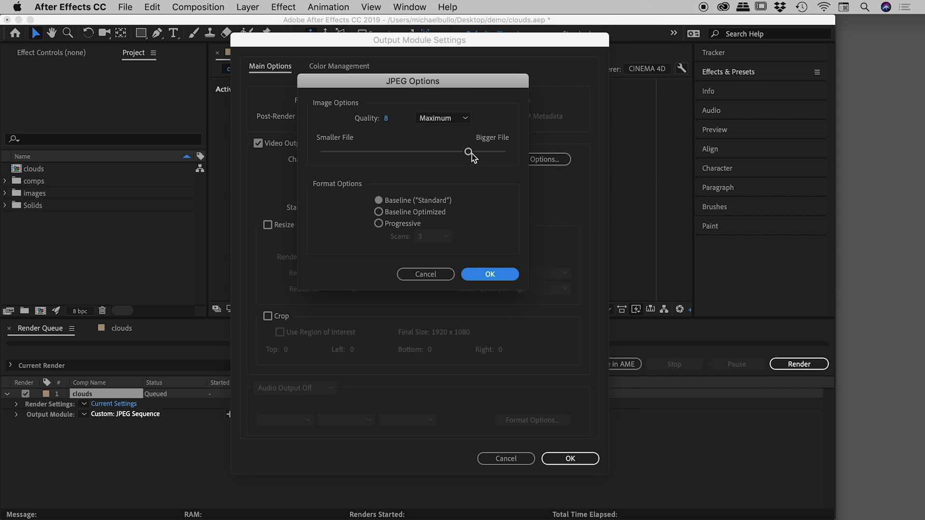
left_click_drag(472, 153, 510, 153)
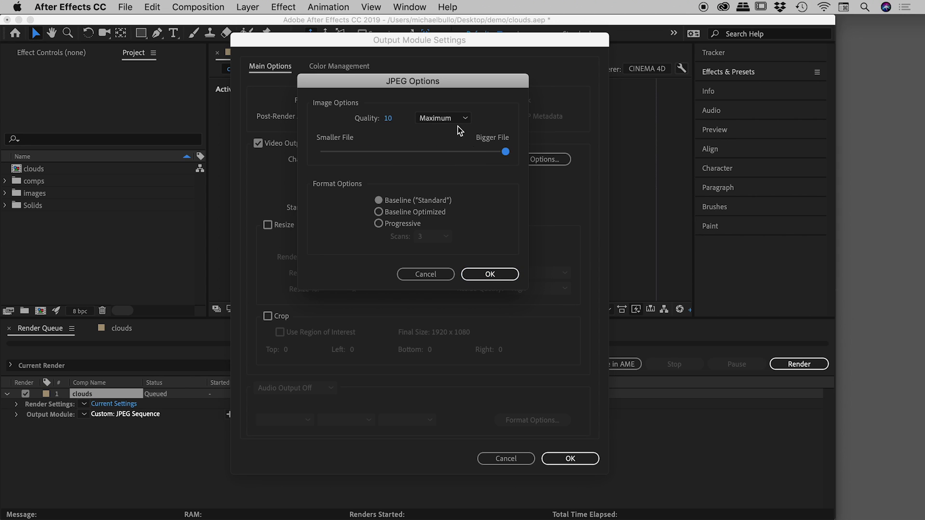
left_click(503, 275)
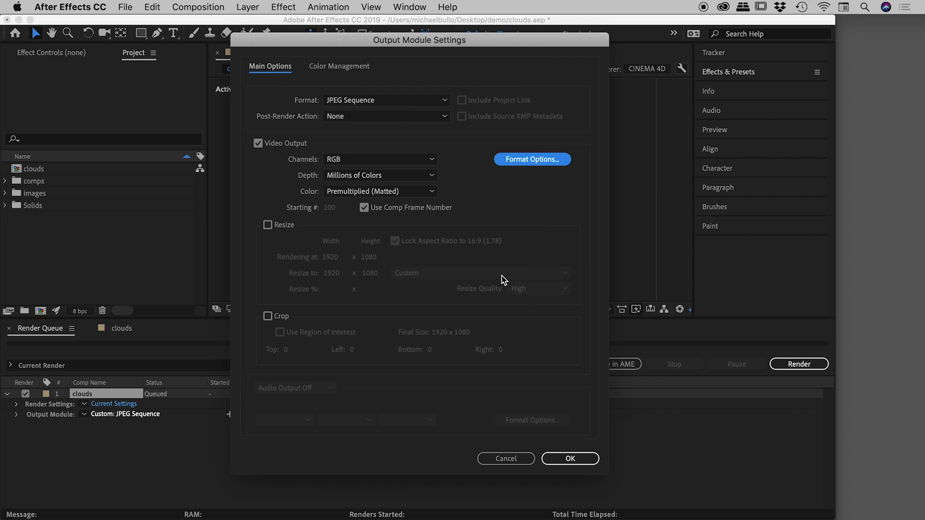
left_click(571, 459)
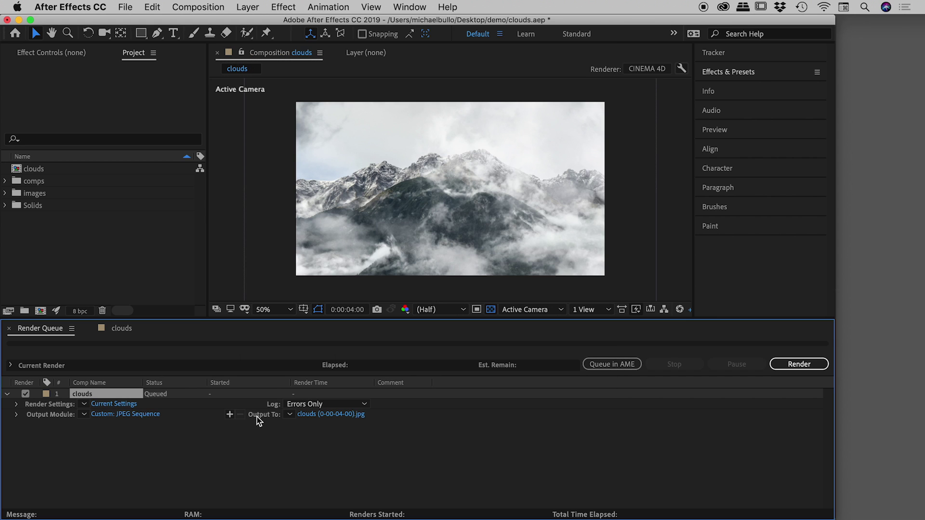
Step: Save the output as clouds (0-00-04-00).jpg on the Desktop and render it
left_click(333, 416)
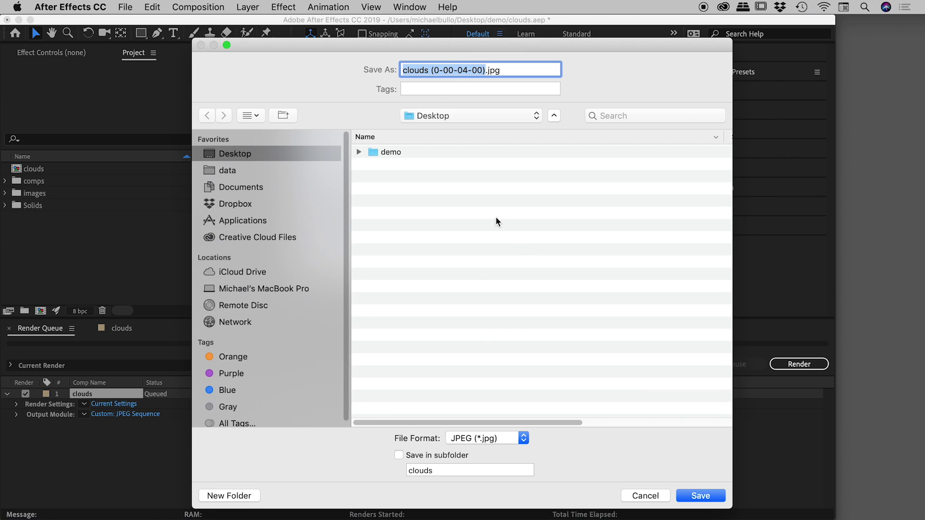
left_click(699, 495)
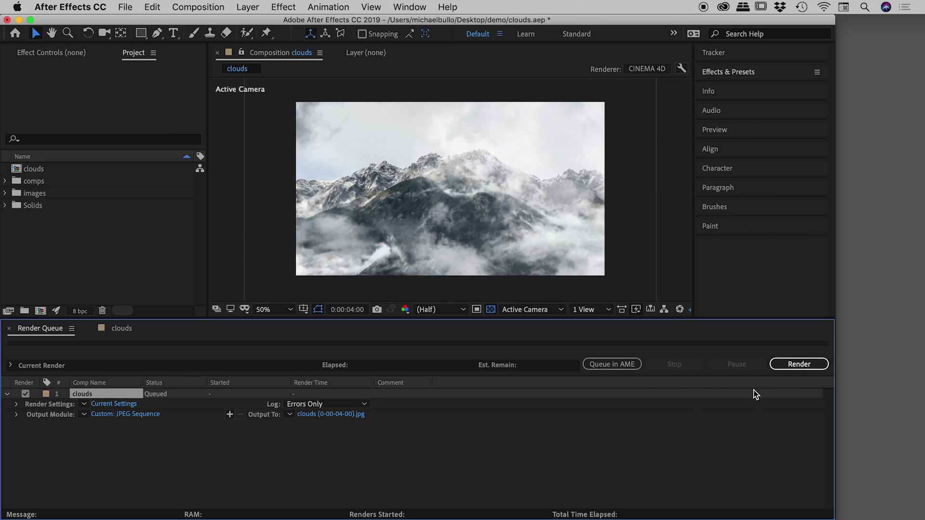
left_click(798, 367)
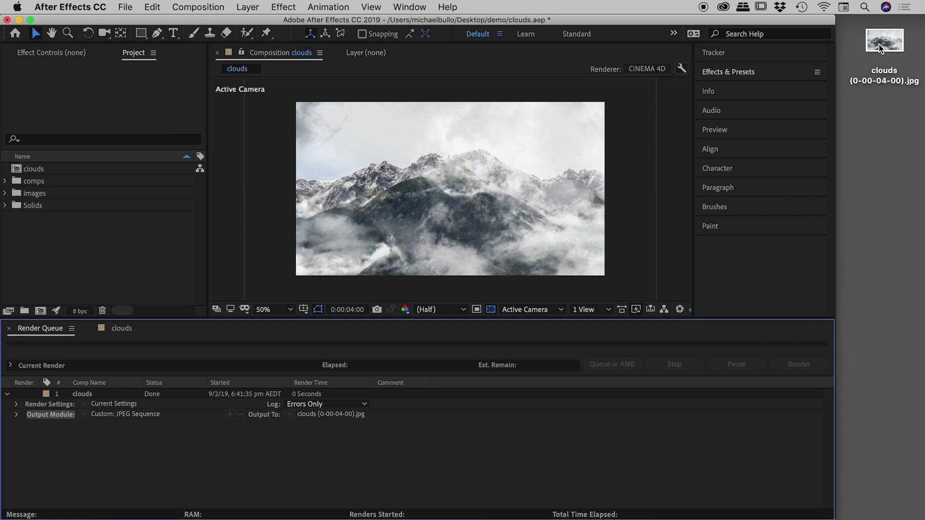
double_click(879, 44)
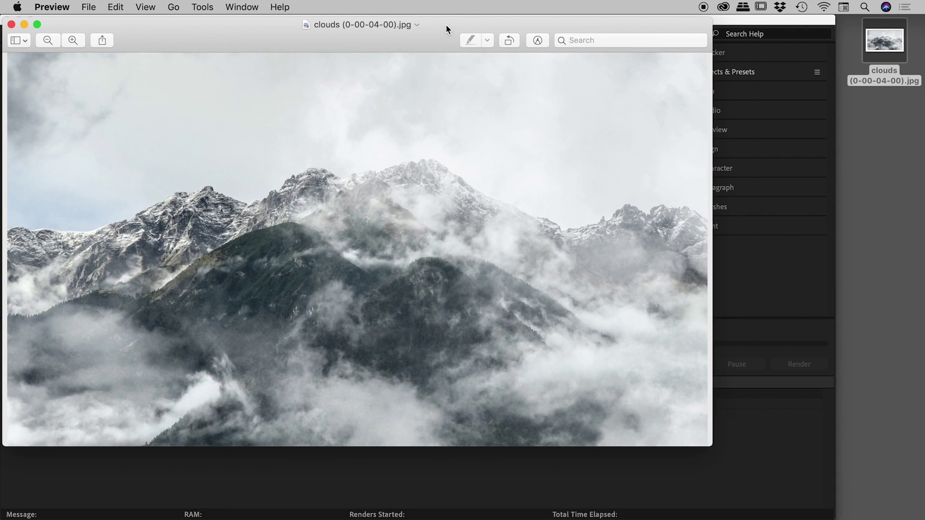
left_click_drag(446, 25, 540, 52)
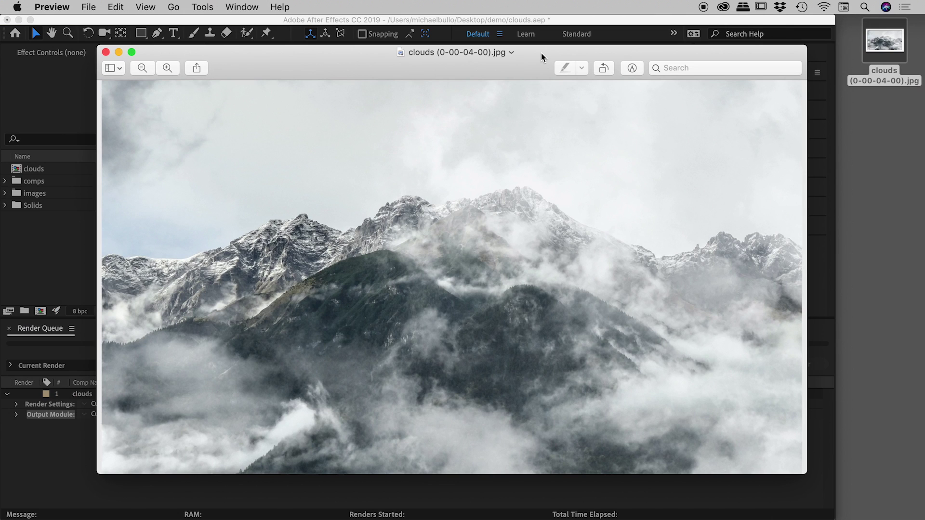
left_click(105, 52)
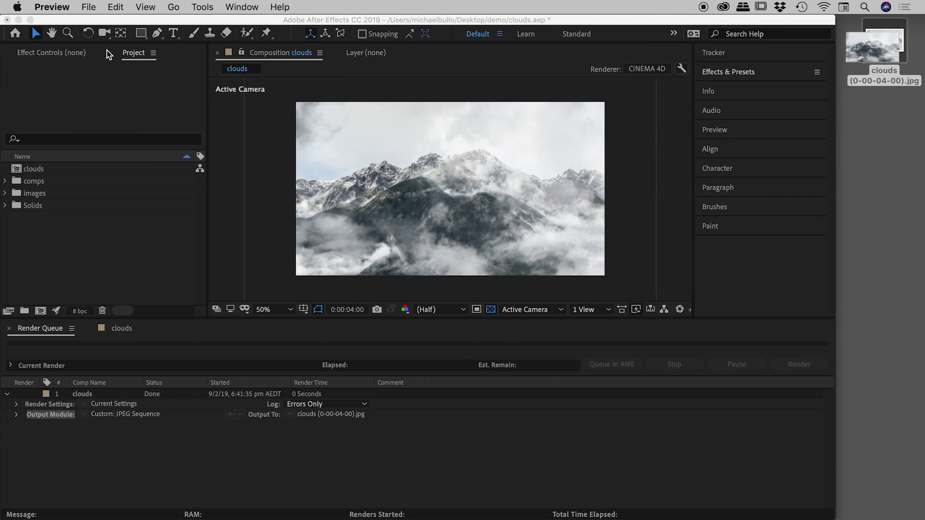
Step: Back in After Effects, hide the mountains-with-clouds-02.jpg background layer in the clouds comp
left_click(224, 144)
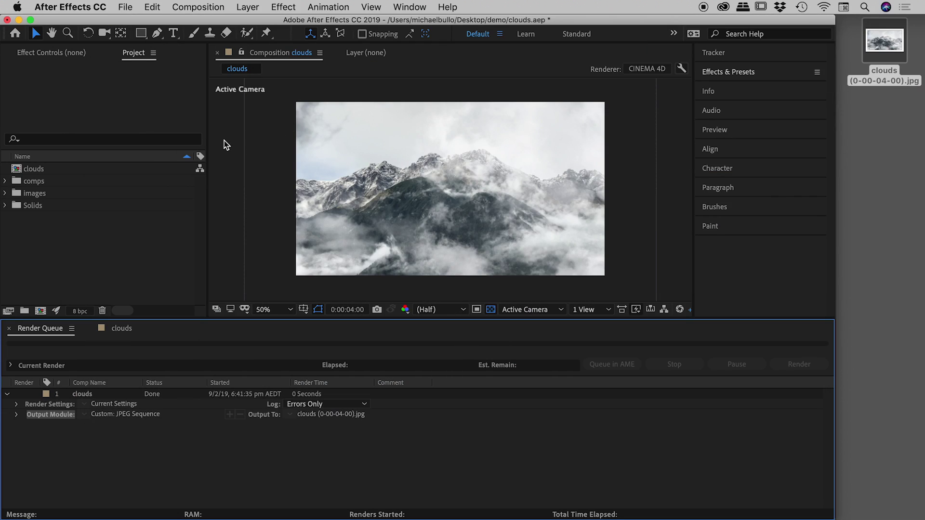
left_click(119, 329)
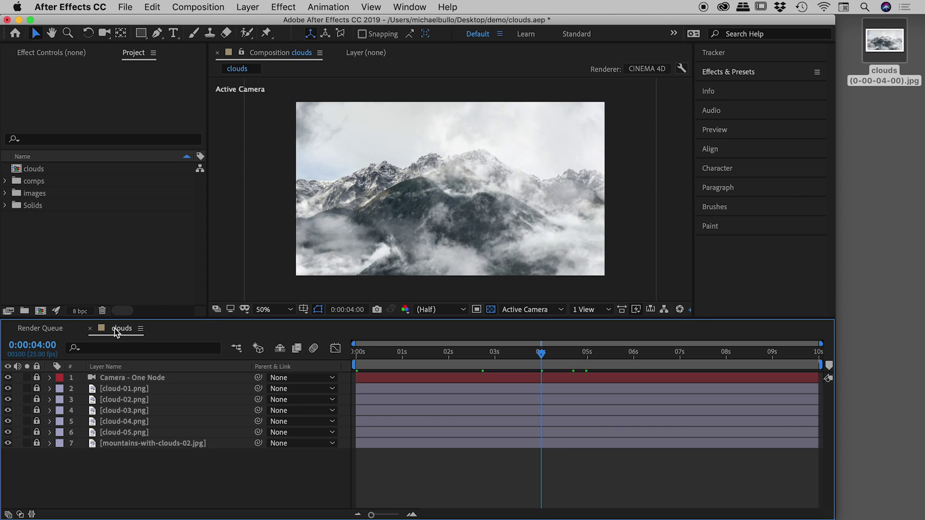
left_click(8, 444)
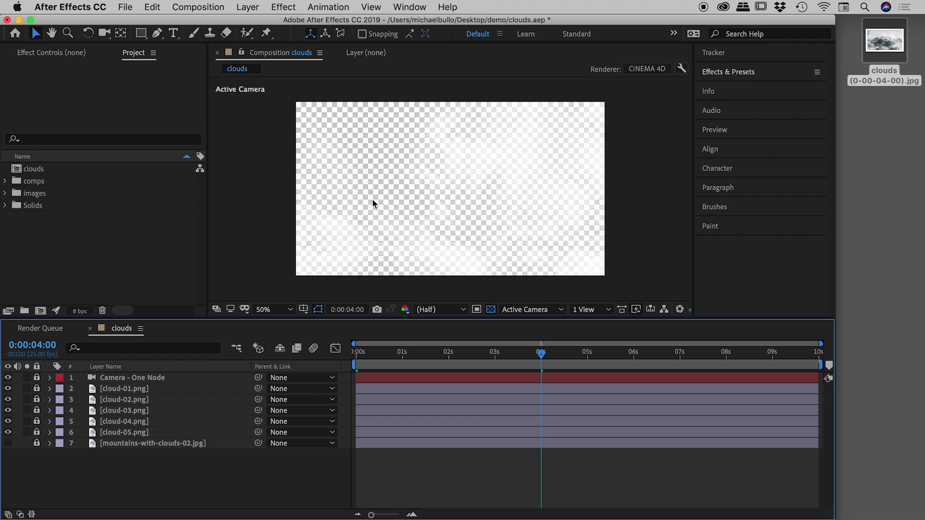
Step: Compare the background colour with the transparency grid, review Composition Settings unchanged, and restore the checkerboard
left_click(491, 309)
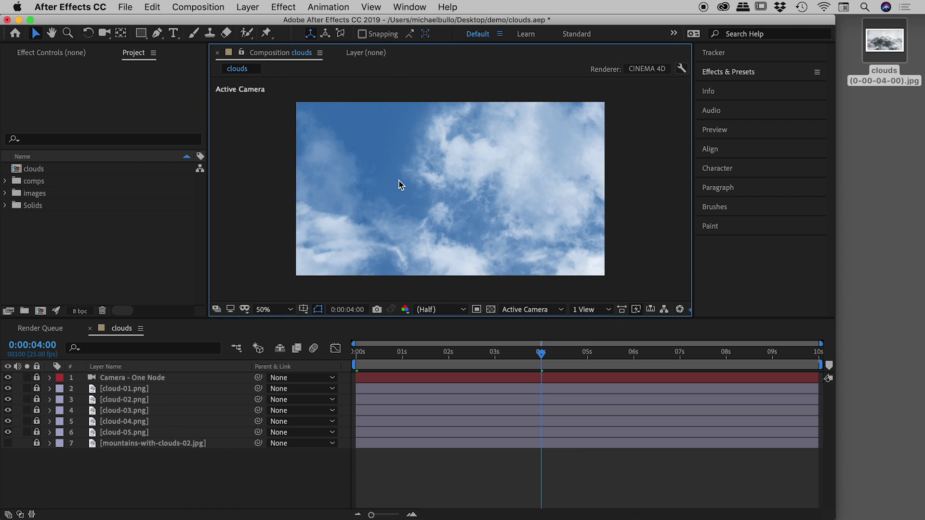
left_click(215, 8)
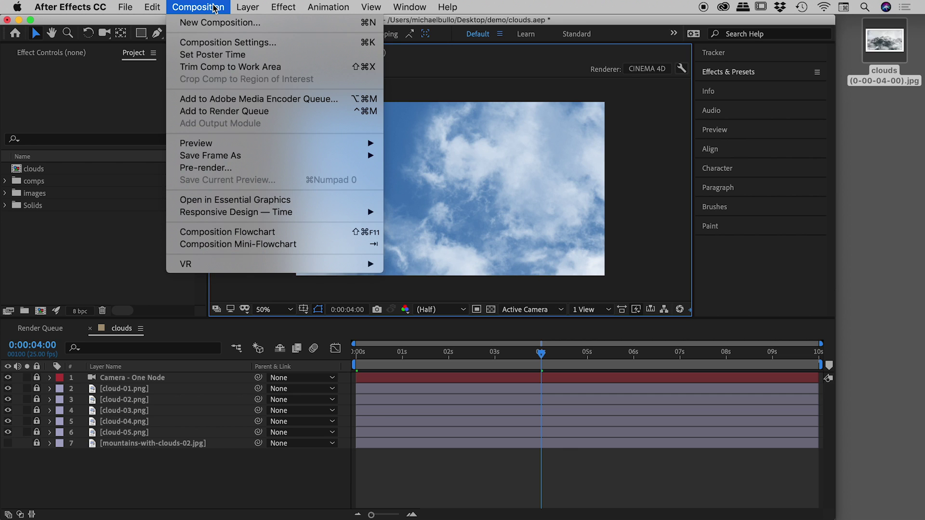
left_click(220, 43)
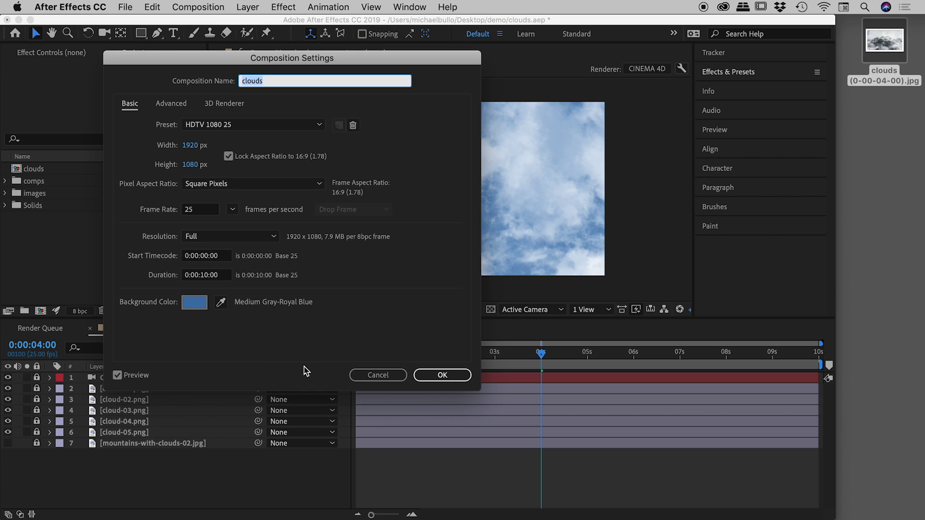
left_click(383, 380)
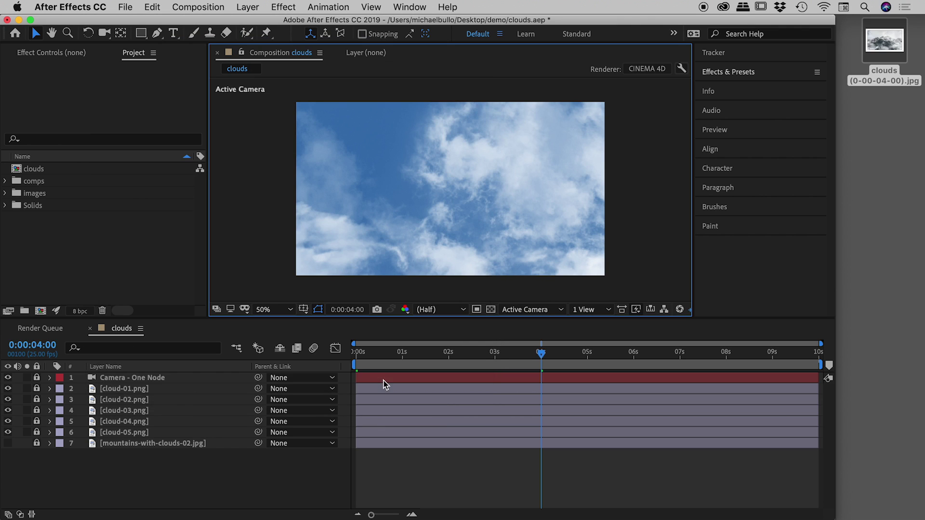
left_click(491, 309)
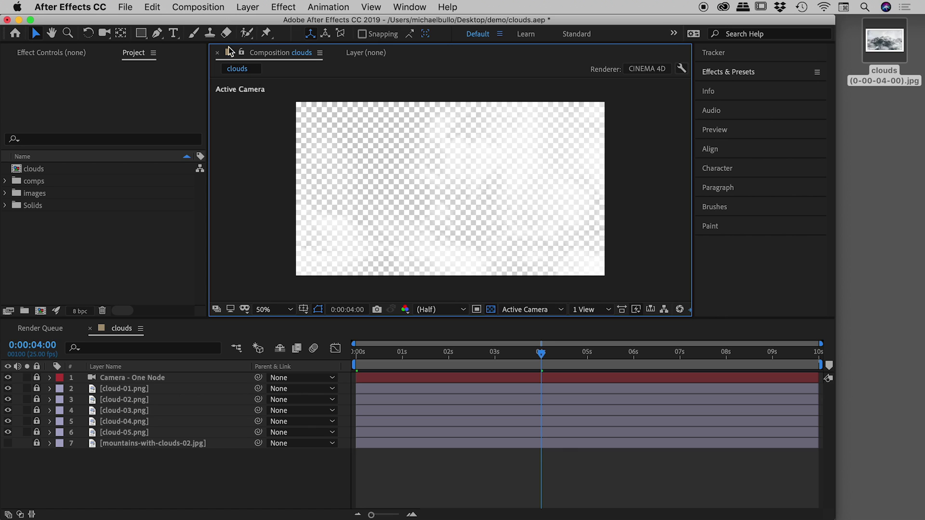
Step: Add the 4-second clouds frame to the Render Queue again with Composition > Save Frame As > File
left_click(192, 5)
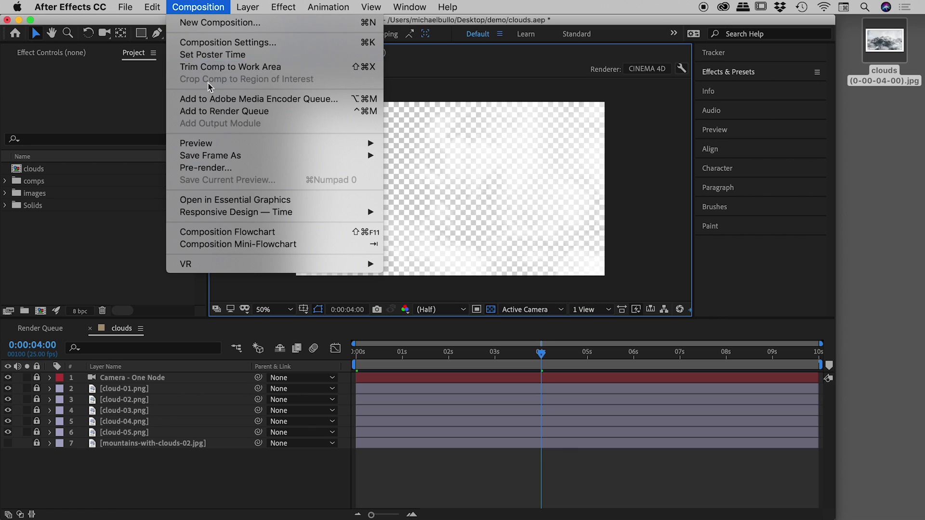
mouse_move(247, 158)
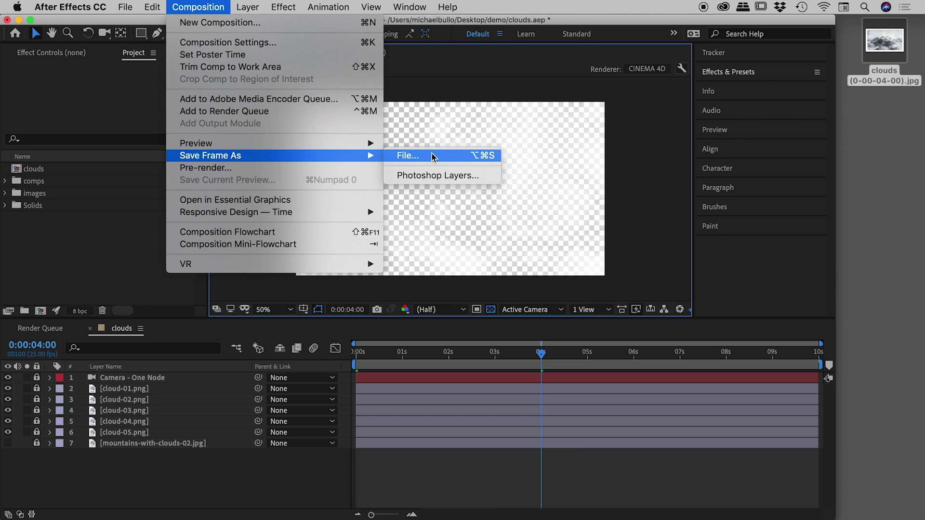
left_click(472, 158)
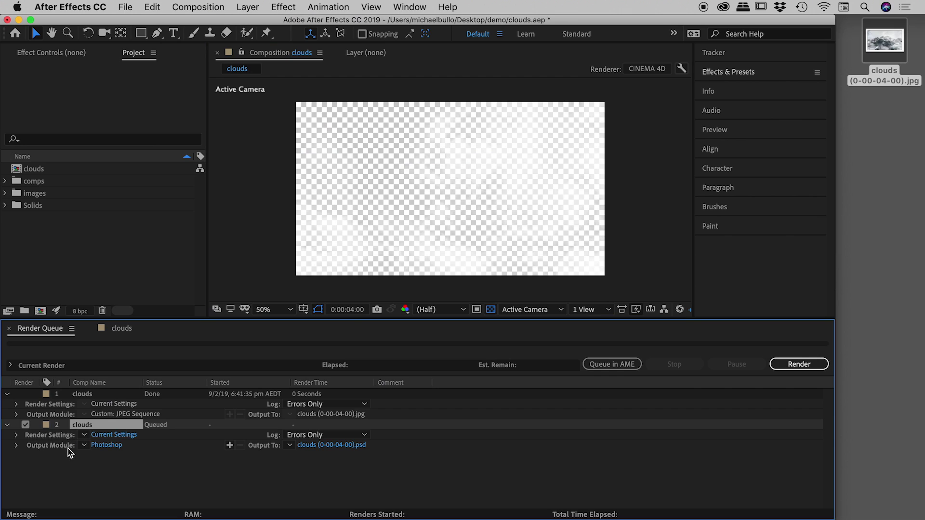
Step: Set the second job's output to PNG Sequence with RGB + Alpha channels and compression None
left_click(106, 445)
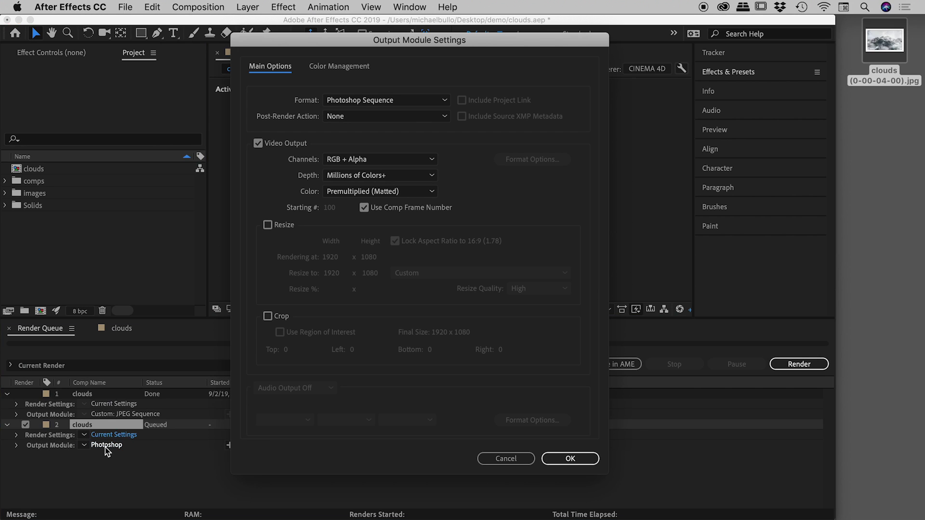
left_click(411, 104)
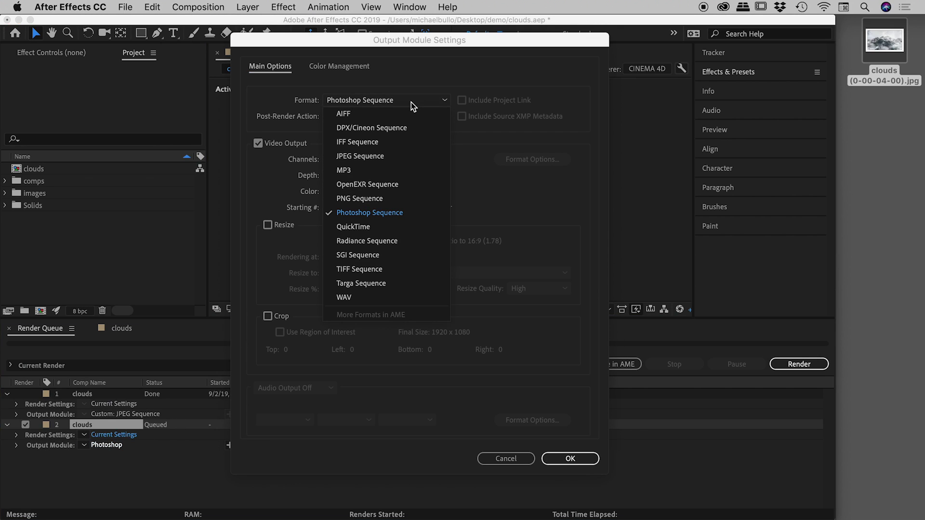
left_click(358, 203)
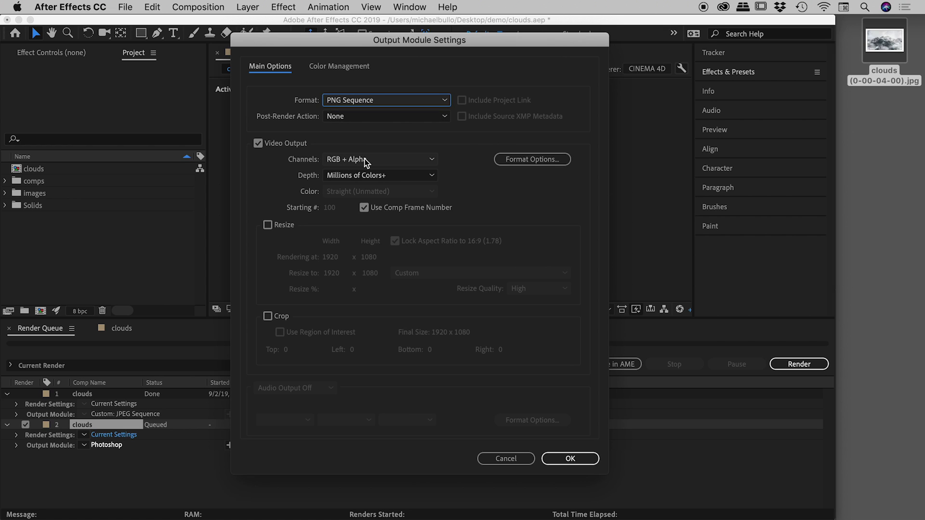
left_click(433, 160)
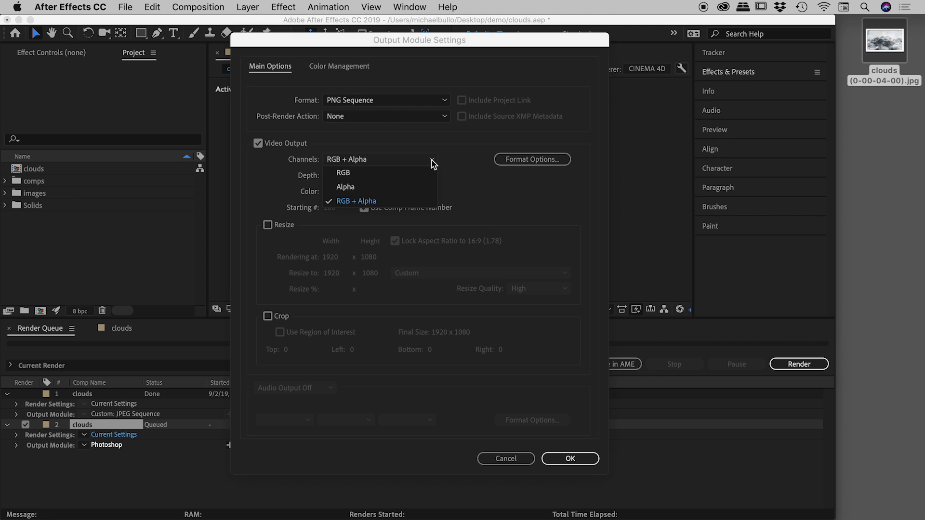
left_click(434, 163)
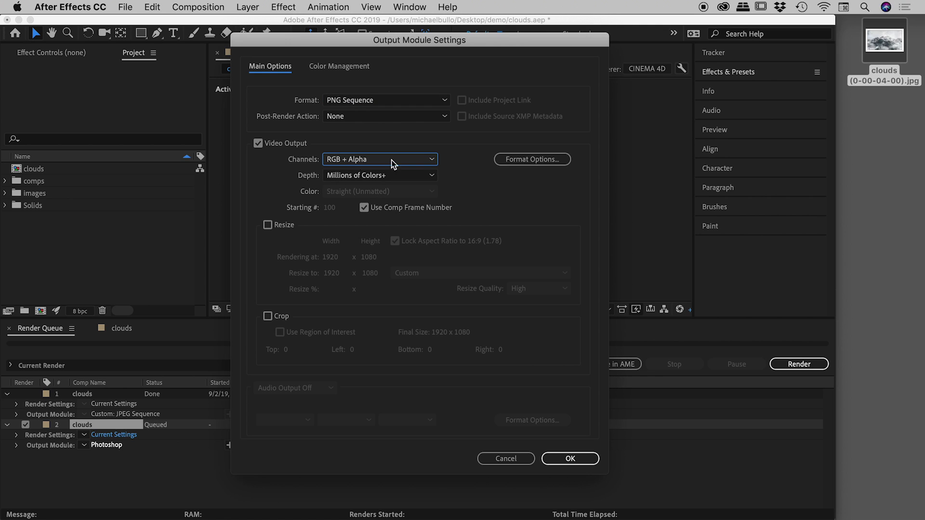
left_click(432, 163)
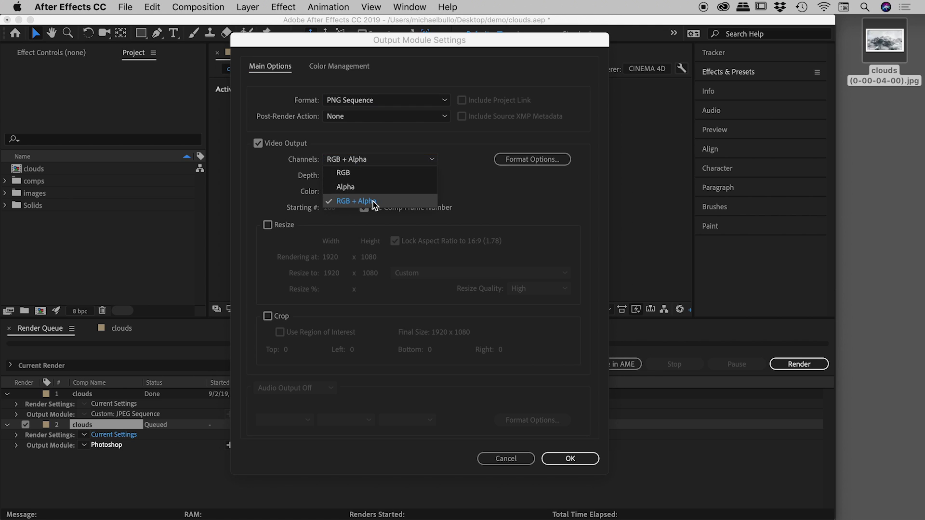
left_click(344, 204)
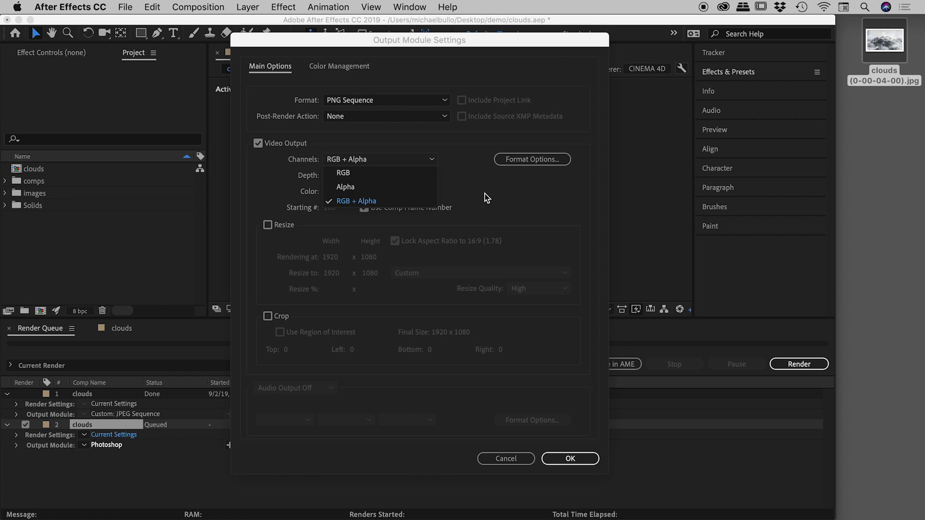
left_click(531, 166)
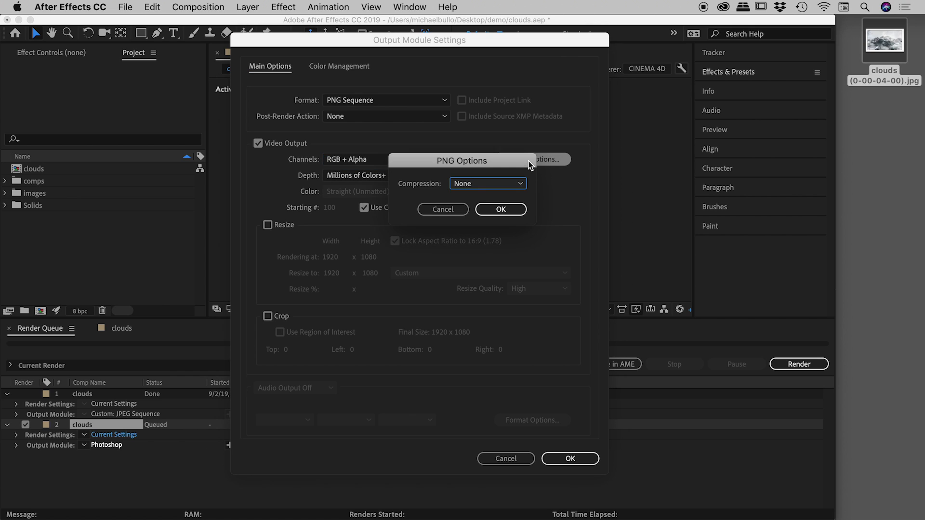
left_click(506, 186)
left_click(420, 177)
left_click(444, 208)
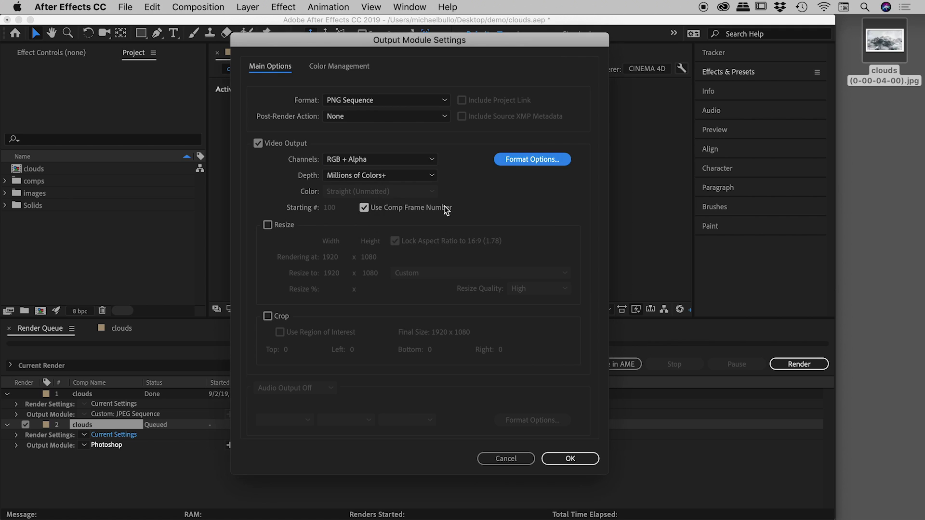
left_click(587, 459)
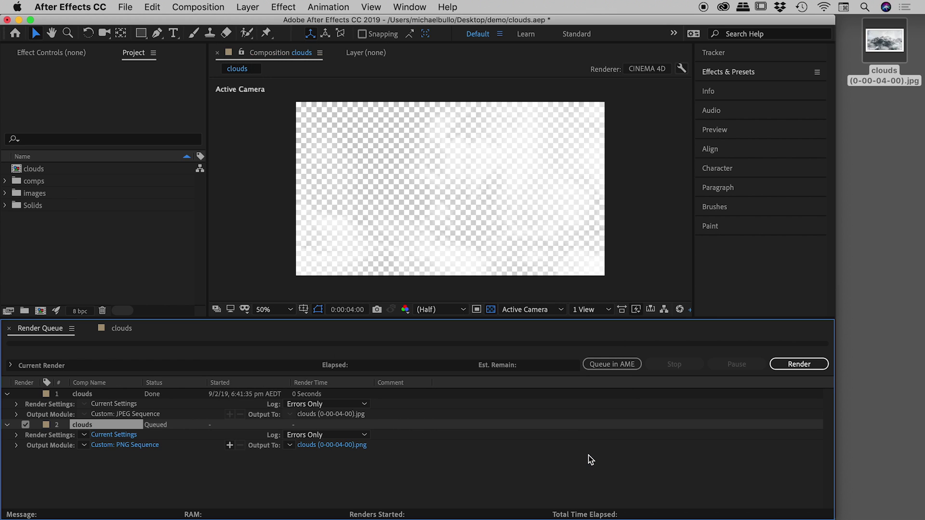
Step: Keep the default output file and render the PNG frame to the desktop
left_click(324, 445)
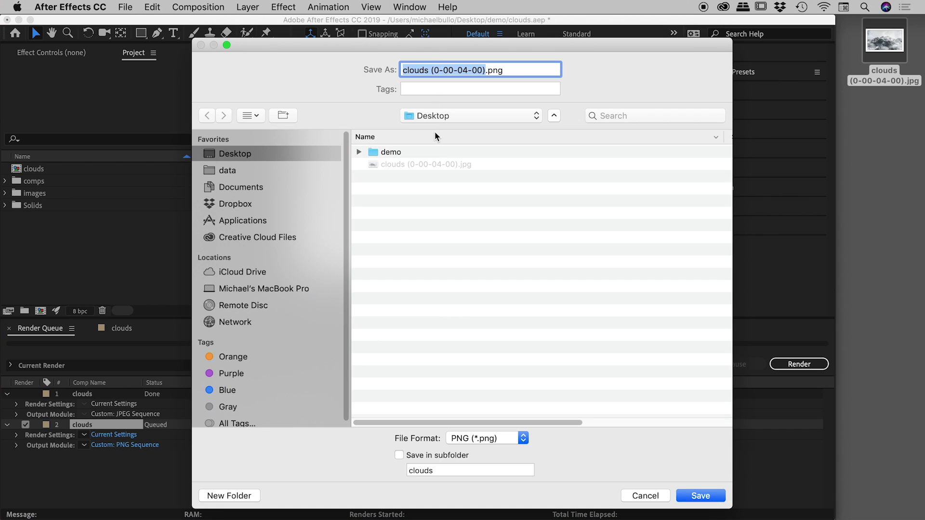
left_click(646, 496)
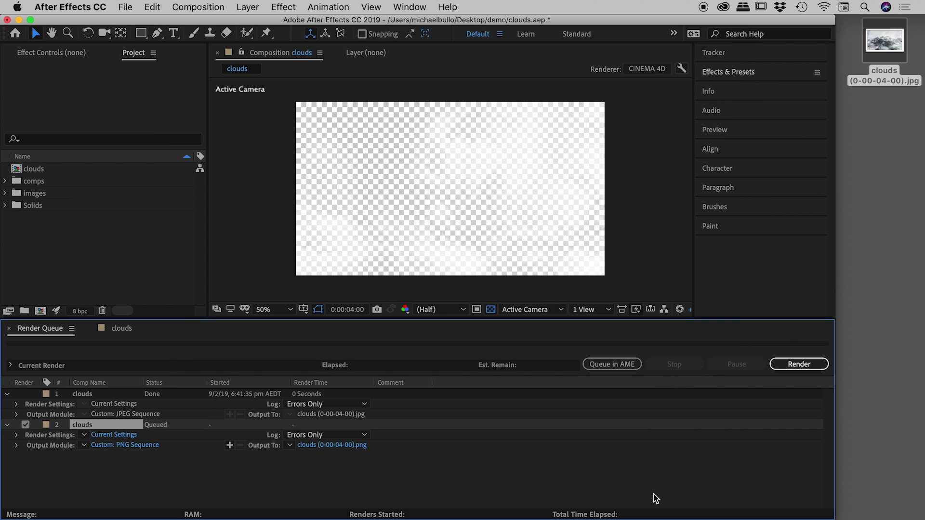
left_click(813, 362)
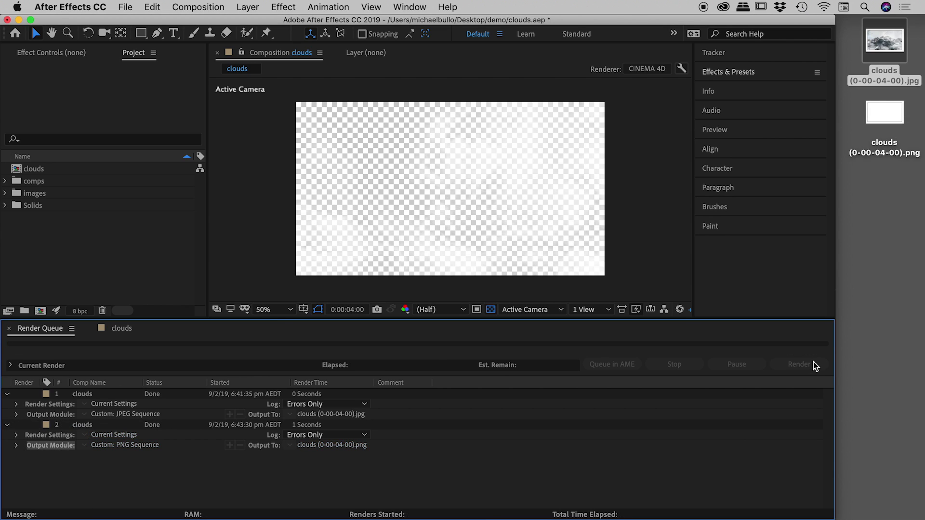
Step: Preview clouds (0-00-04-00).png, close the preview, and open the file in Photoshop
left_click(885, 118)
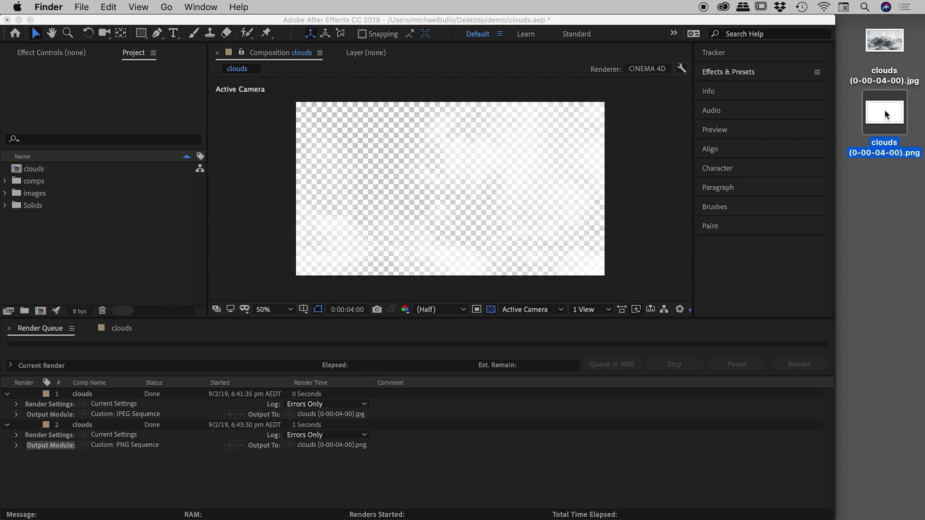
double_click(885, 110)
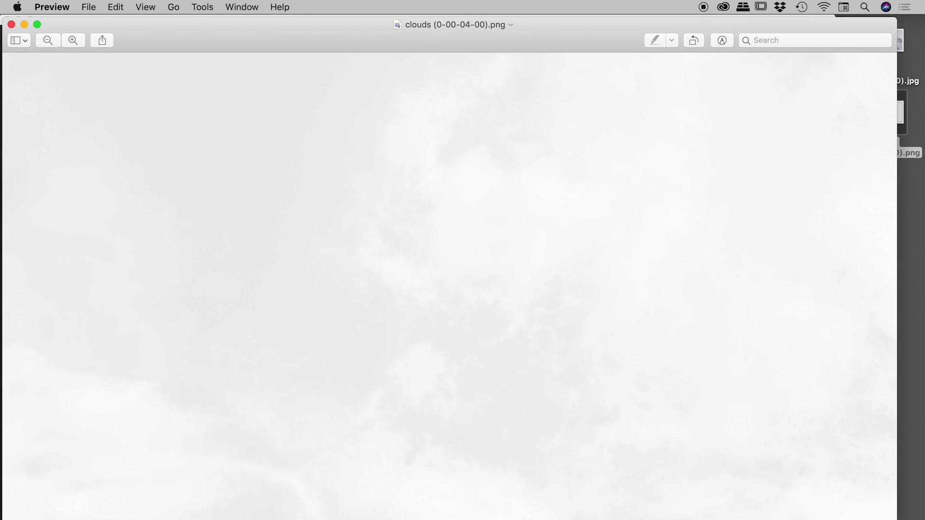
left_click_drag(897, 519, 667, 410)
left_click_drag(232, 31, 323, 40)
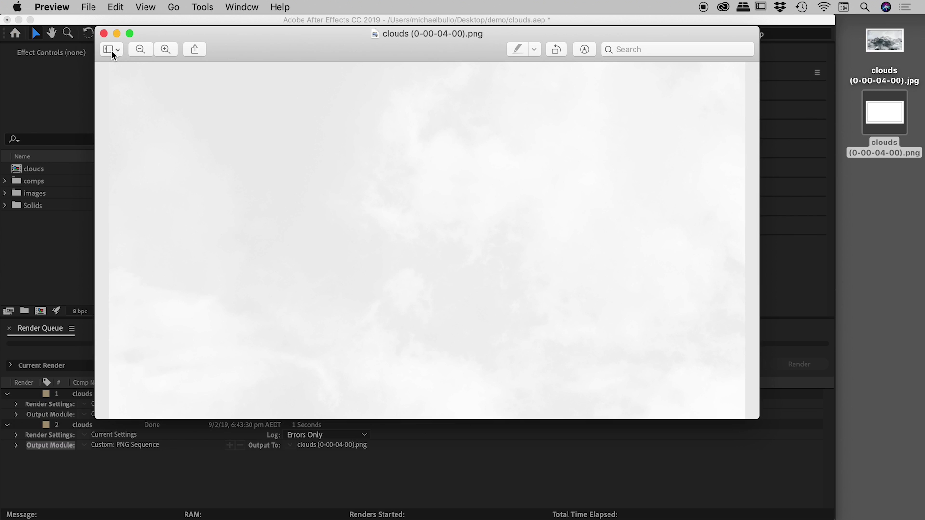
left_click(104, 34)
left_click_drag(884, 115, 588, 289)
key("super+Tab")
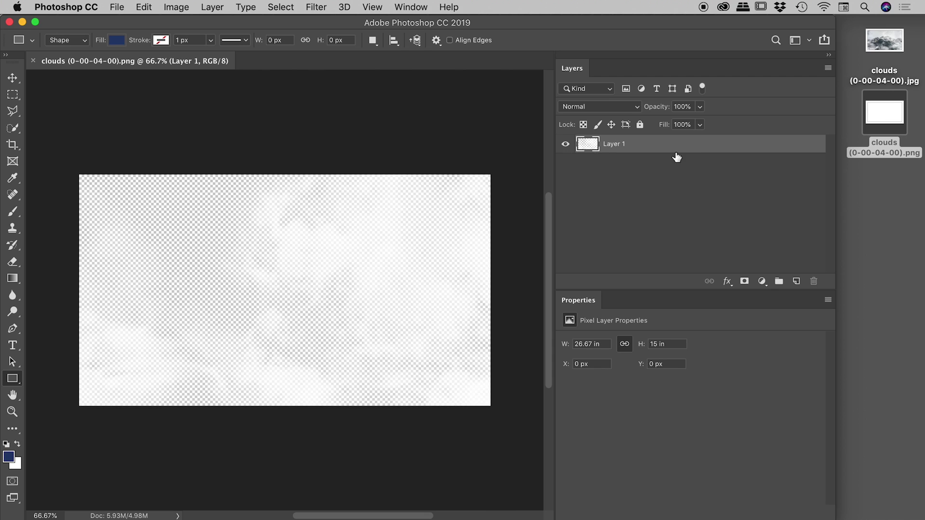
Step: Add a blue Solid Color fill layer below Layer 1 and toggle it to check the transparency
left_click(763, 281)
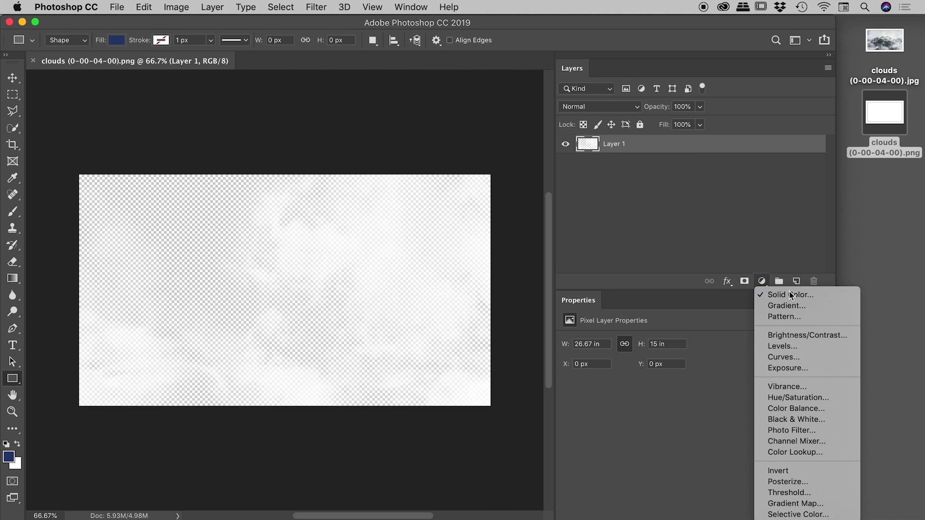
left_click(789, 292)
left_click(836, 188)
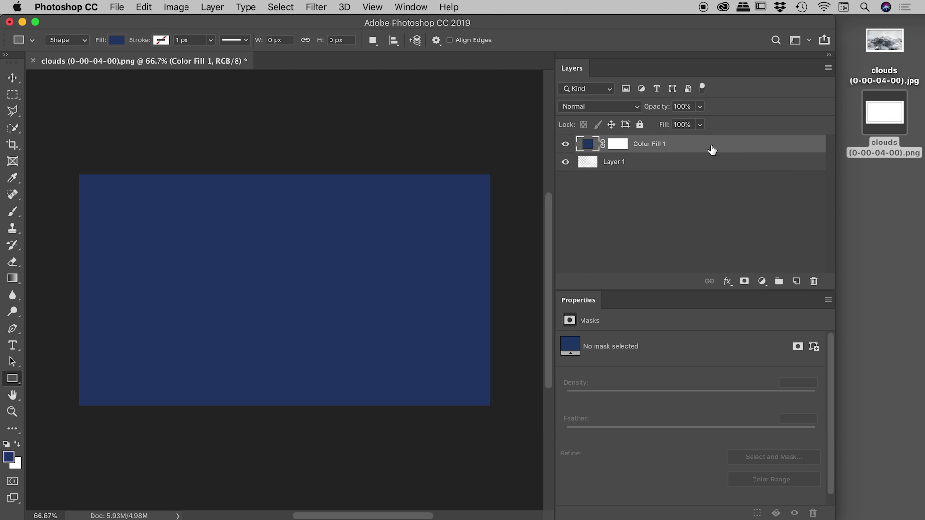
left_click_drag(712, 147, 706, 174)
left_click(566, 162)
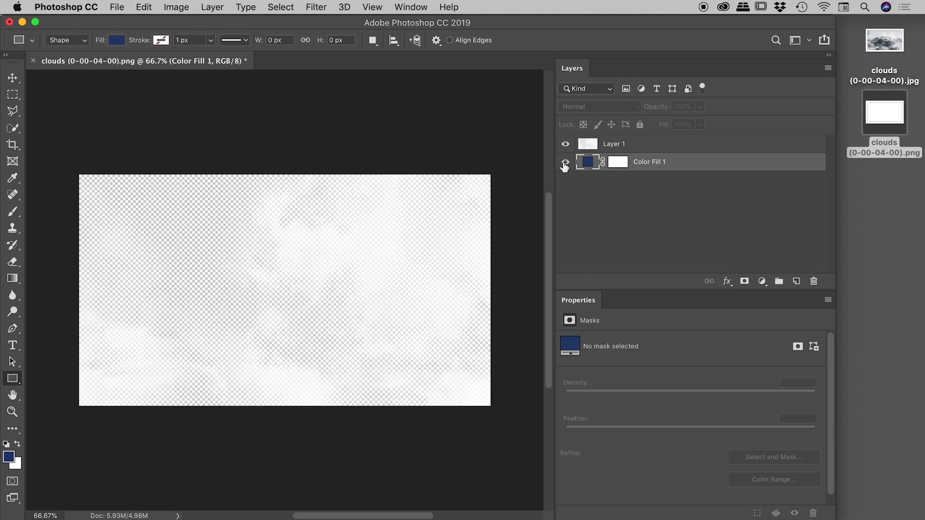
left_click(565, 163)
left_click(566, 163)
left_click(565, 163)
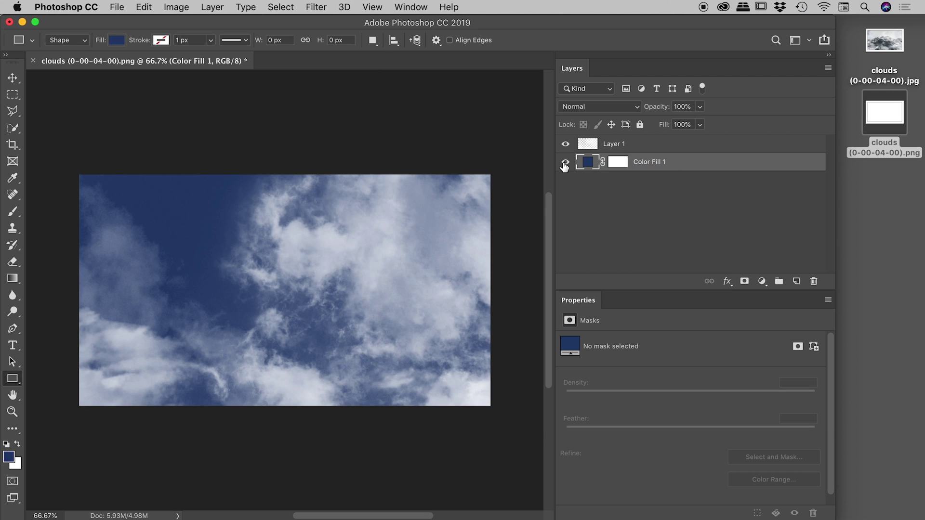
Step: Close the PNG without saving and return to After Effects
key("super+w")
left_click(444, 212)
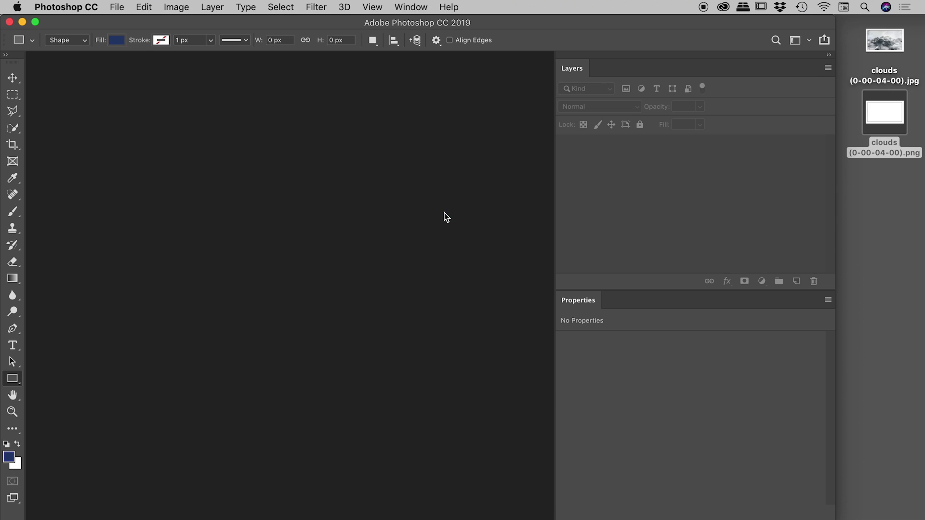
key("super+Tab")
key("super+Tab")
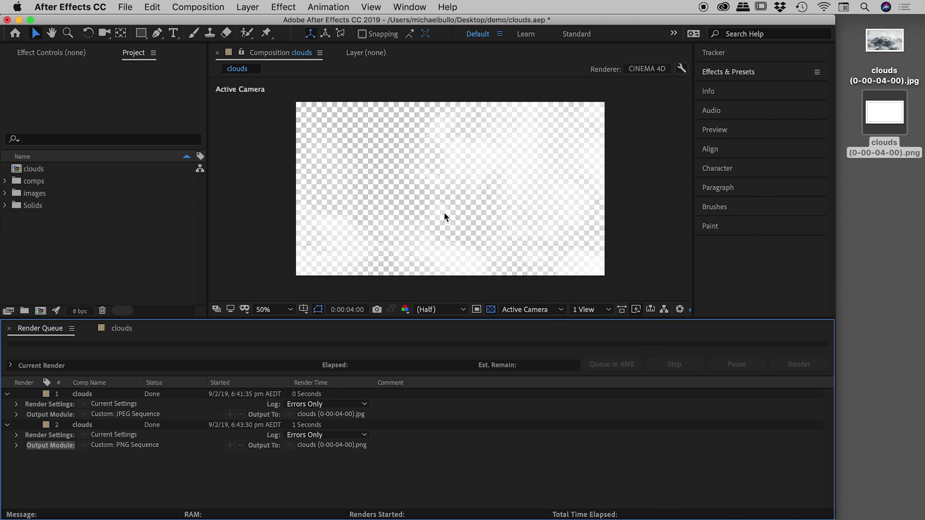
Step: Switch from the render queue back to the clouds composition timeline and focus its viewer
left_click(210, 7)
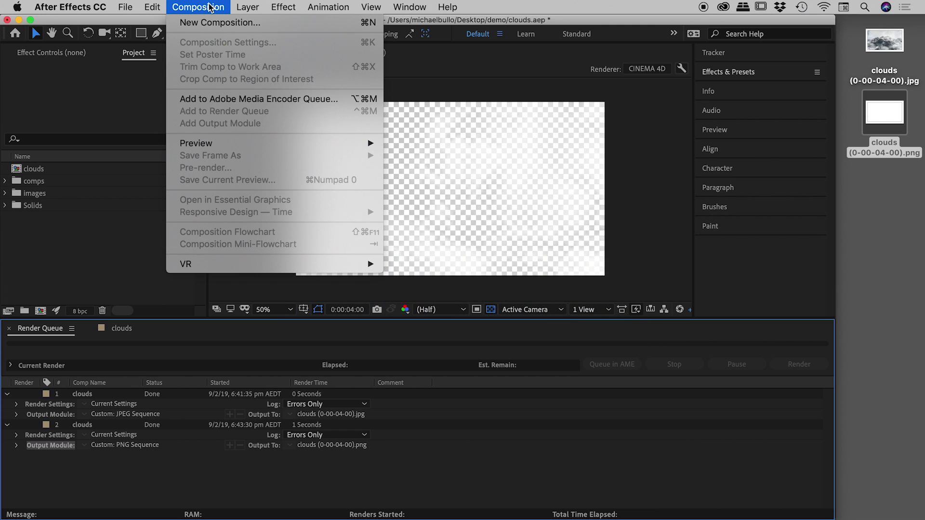
mouse_move(269, 145)
left_click(409, 94)
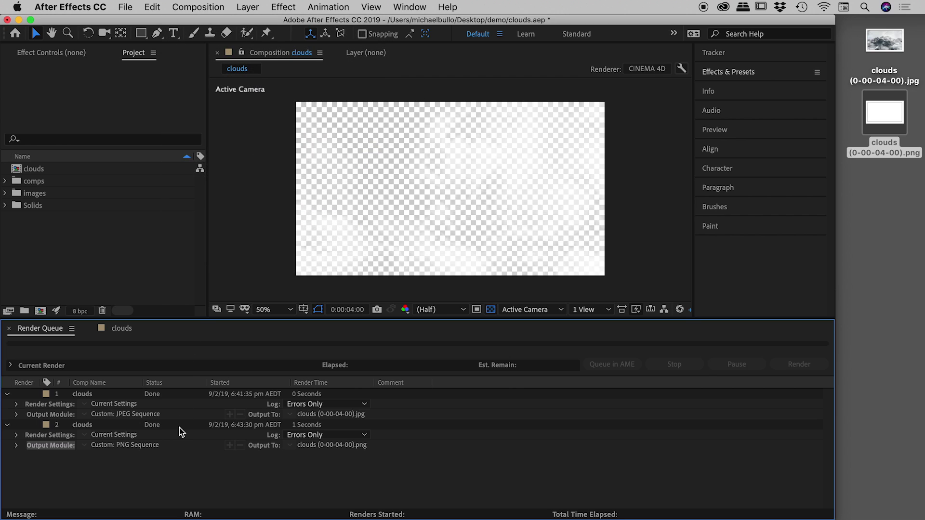
left_click(122, 328)
left_click(243, 173)
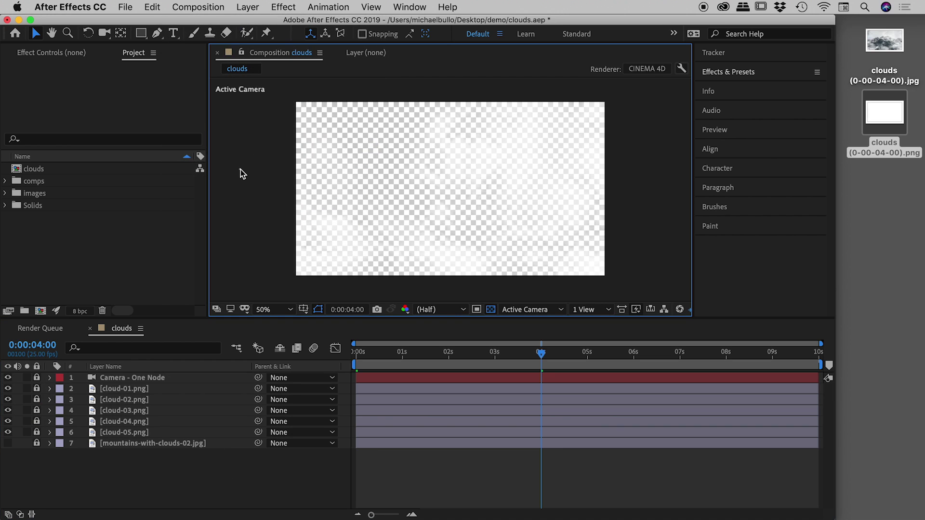
Step: Save the 4 s frame as Photoshop layers to clouds.psd on the Desktop
left_click(211, 5)
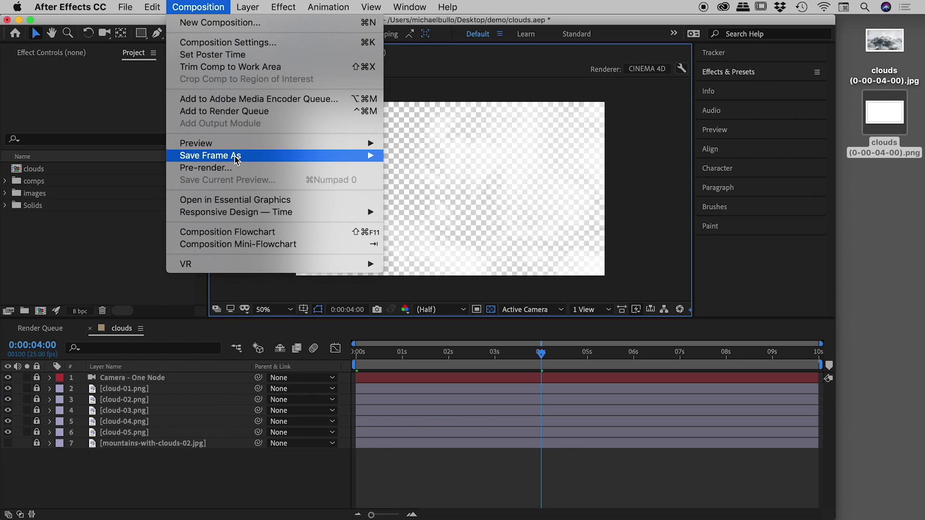
mouse_move(296, 156)
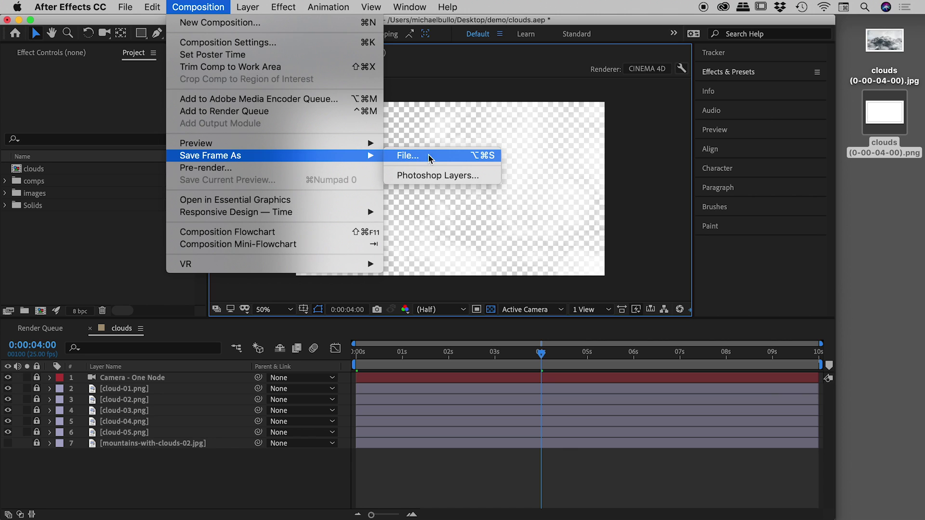
left_click(461, 175)
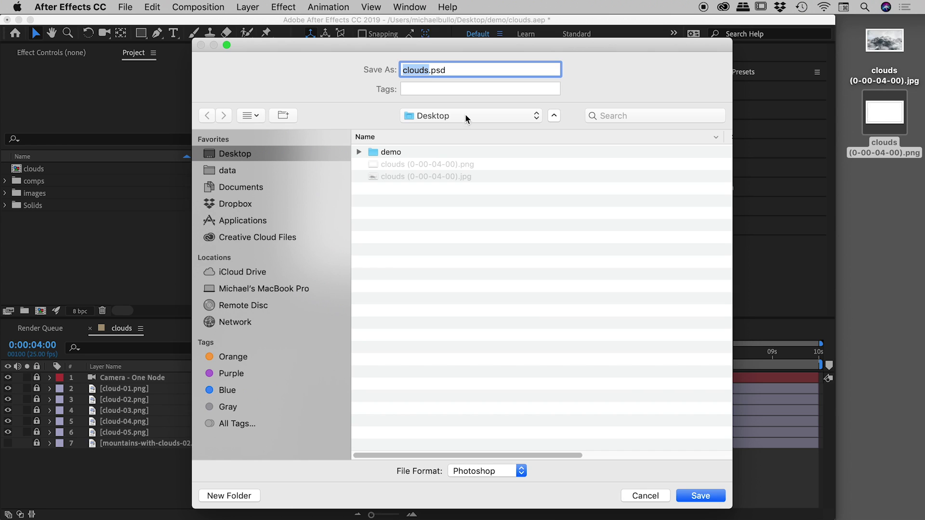
left_click(705, 495)
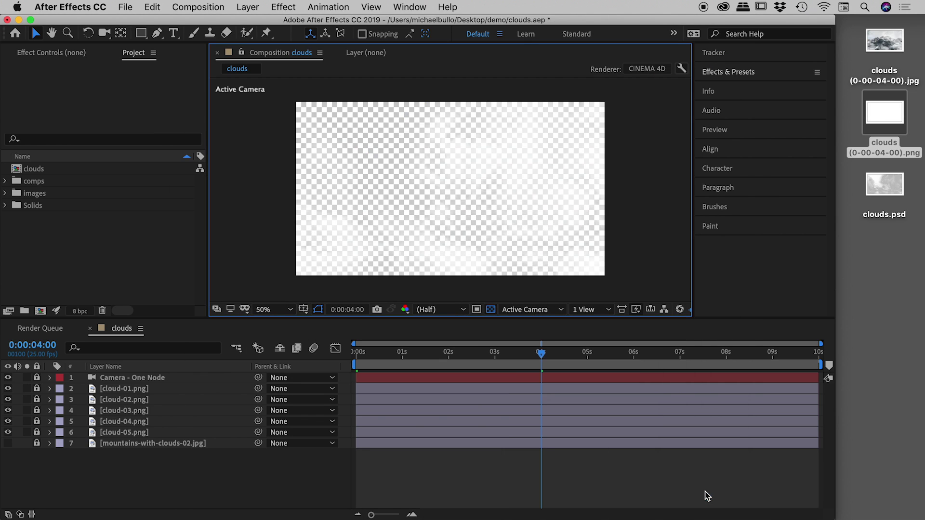
left_click(893, 188)
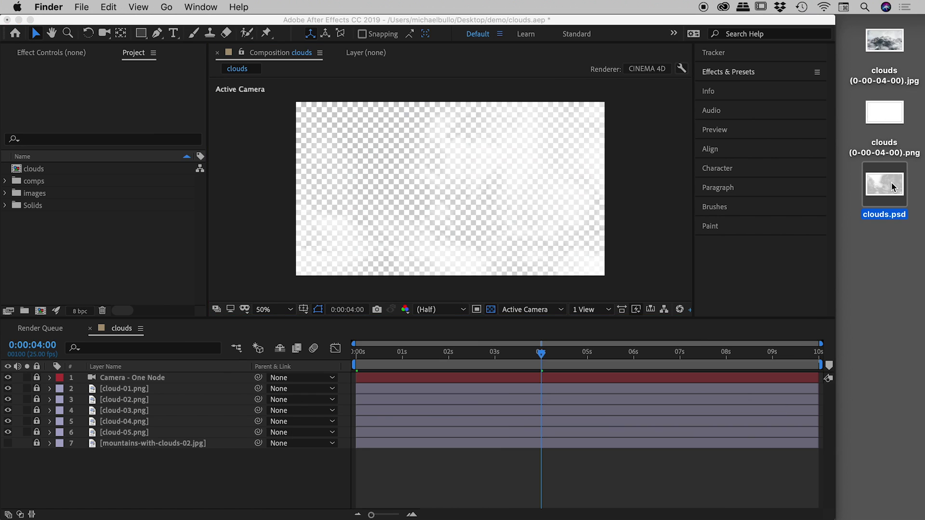
left_click(256, 166)
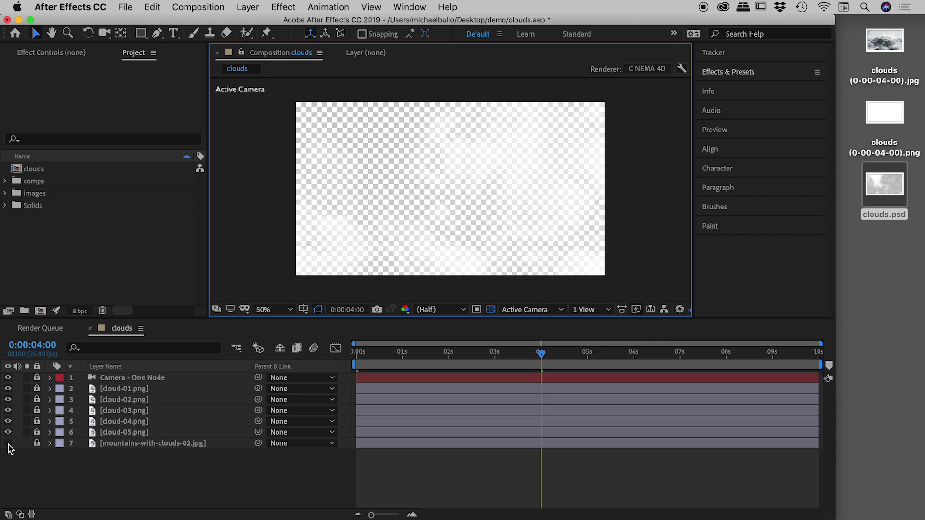
Step: Open clouds.psd in Photoshop and show the mountains background layer
left_click(886, 187)
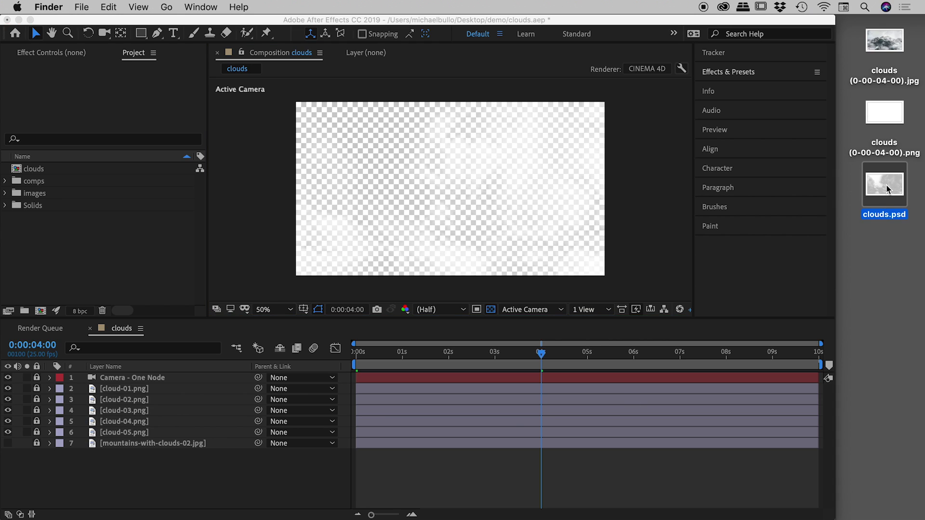
double_click(887, 187)
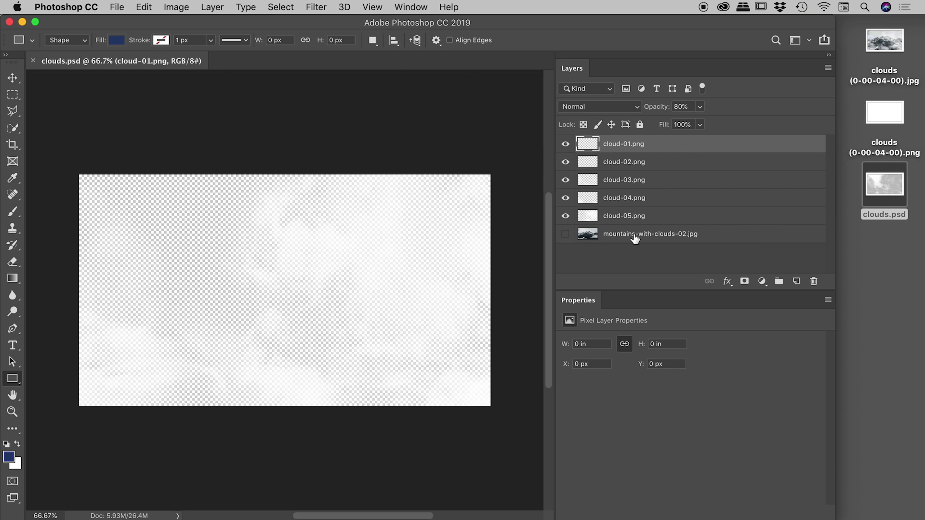
left_click(565, 234)
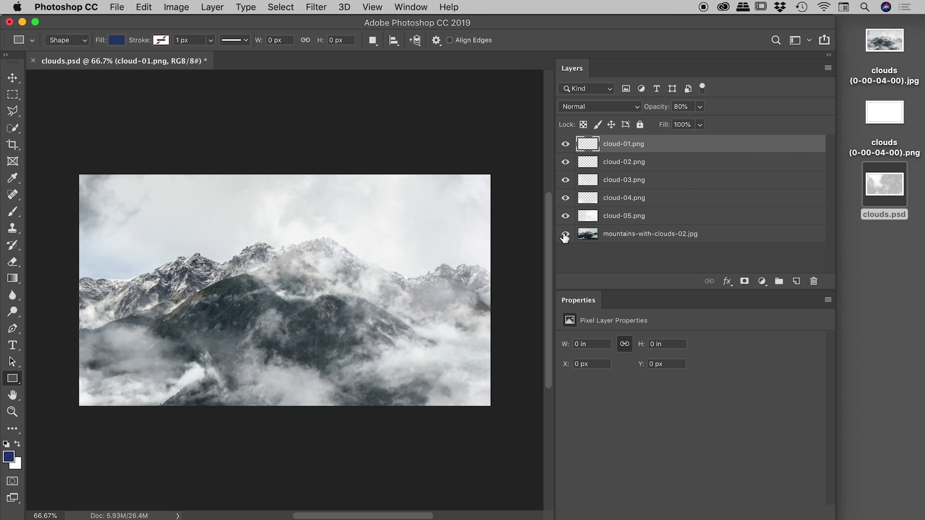
Step: Toggle the mountains, cloud-05, cloud-04 and cloud-03 layers' visibility to check they're separate
left_click(565, 234)
left_click(565, 234)
left_click(565, 234)
left_click(565, 216)
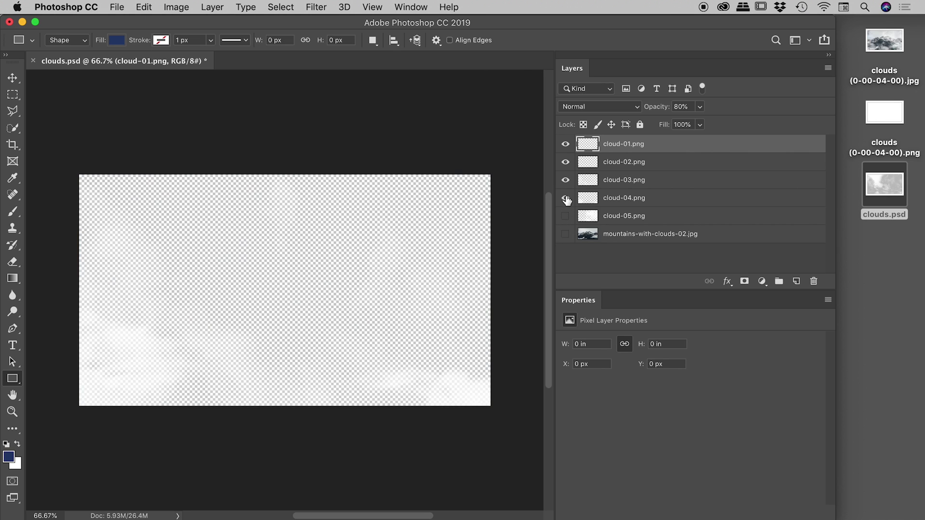
left_click(565, 198)
left_click(565, 180)
left_click(565, 198)
left_click(565, 181)
Step: Return to After Effects and bring up the Composition > Save Frame As submenu
key("super+Tab")
key("super+Tab")
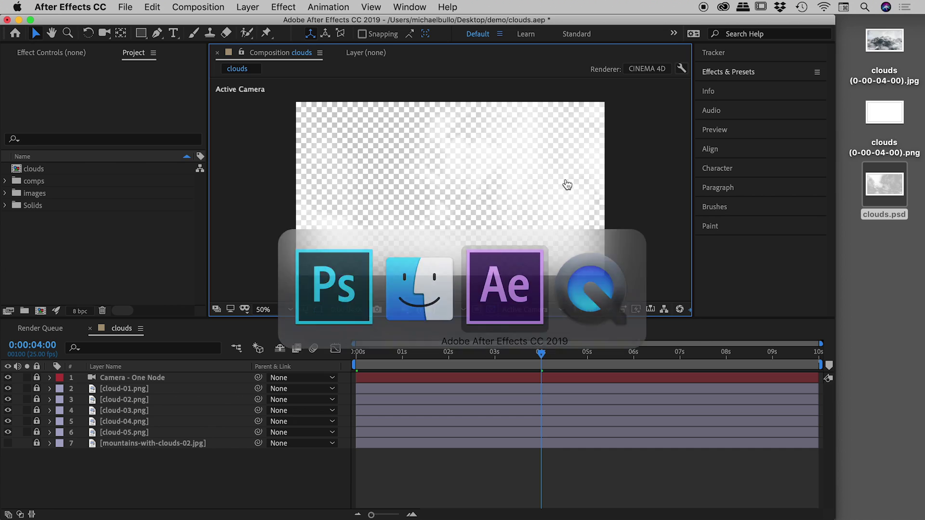
left_click(220, 6)
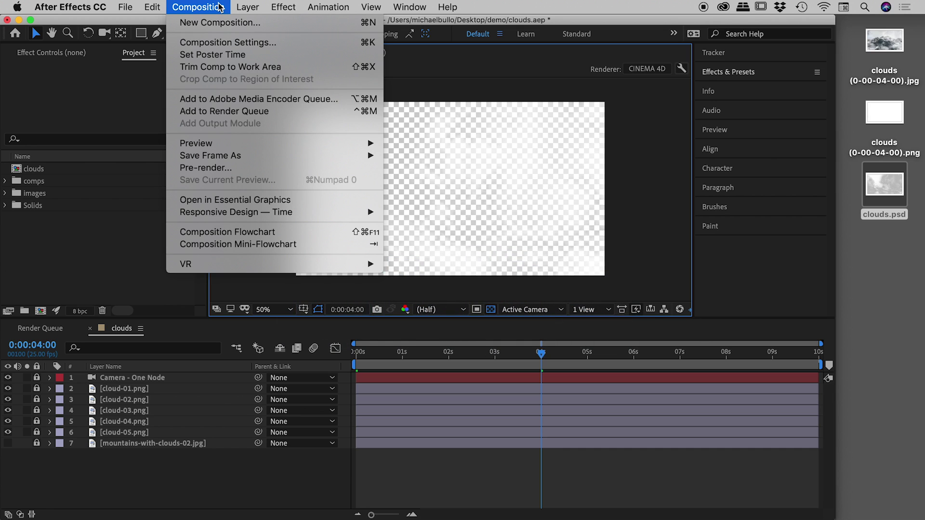
mouse_move(234, 157)
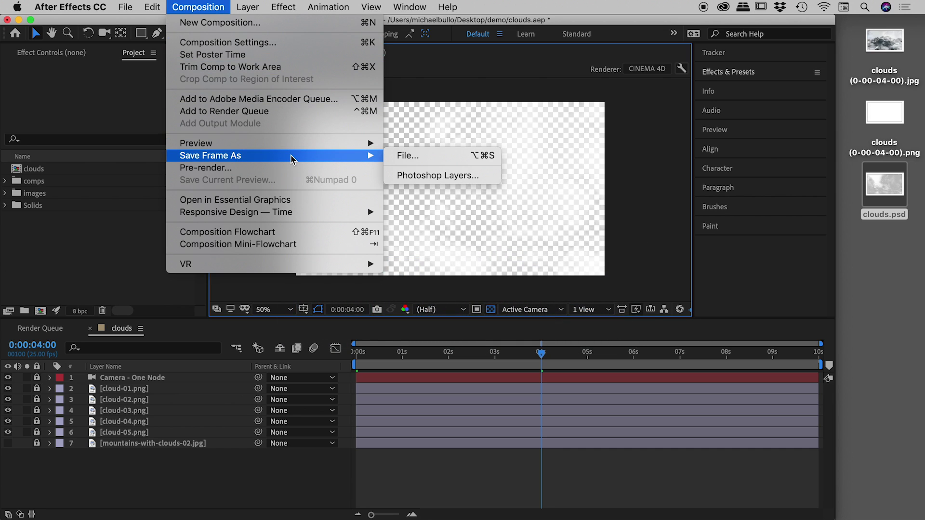